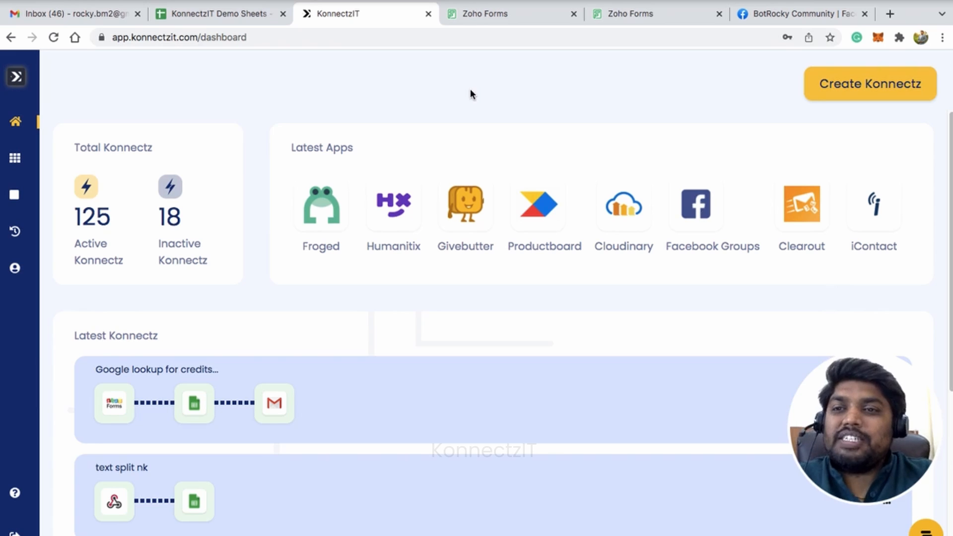
Find Facebook Groups among the apps by searching for "face" and start authorizing it
mouse_move(28, 160)
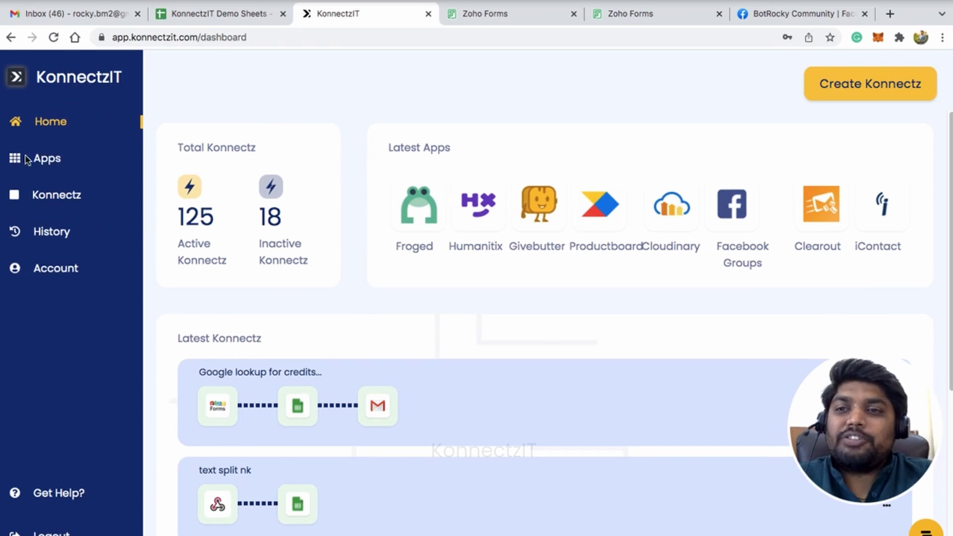
click(50, 162)
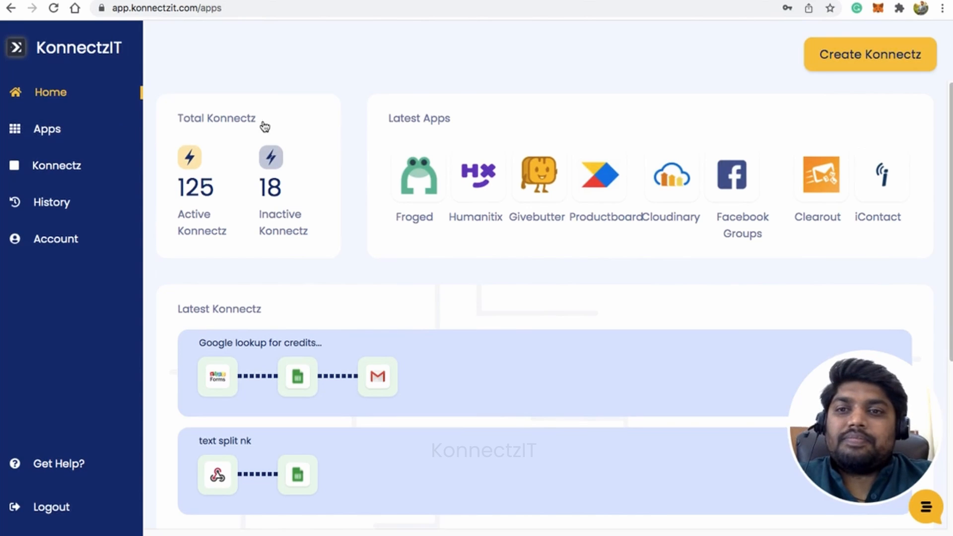
click(50, 130)
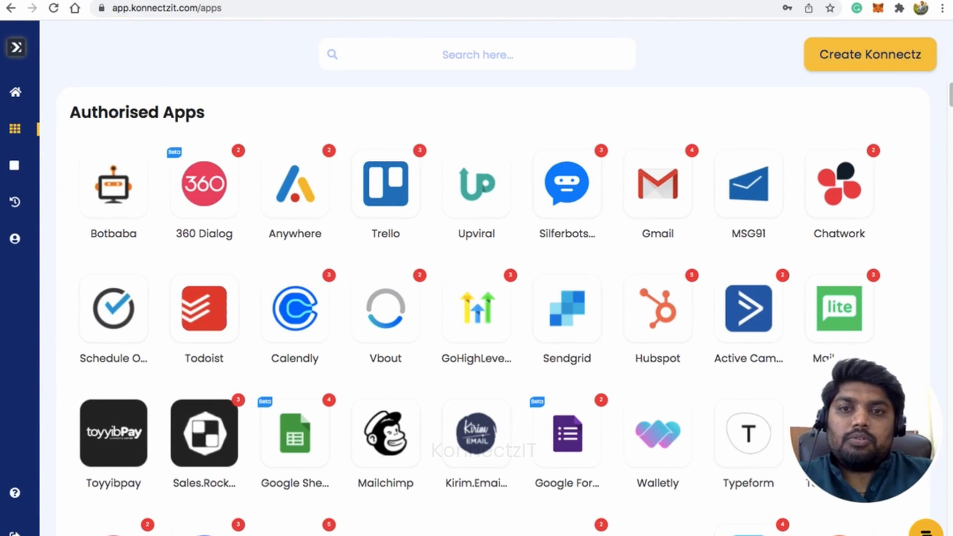
text(face)
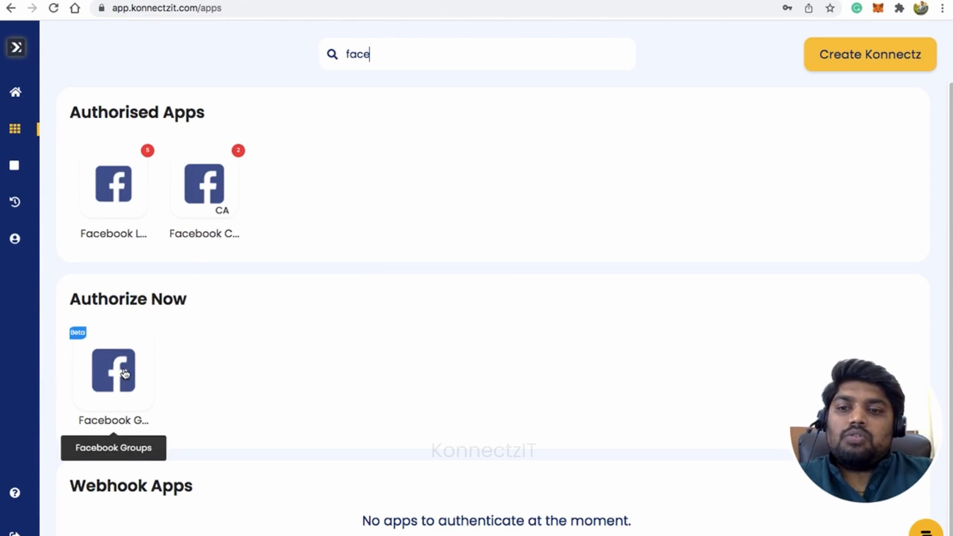
click(119, 370)
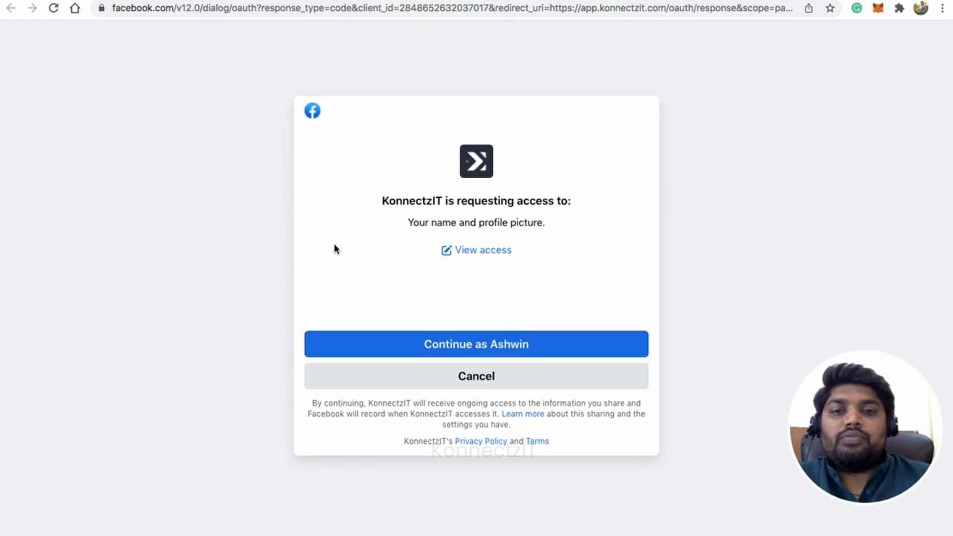
Grant KonnectzIT access to the Facebook account, allowing it to post content only into the BotRocky Community group
click(478, 352)
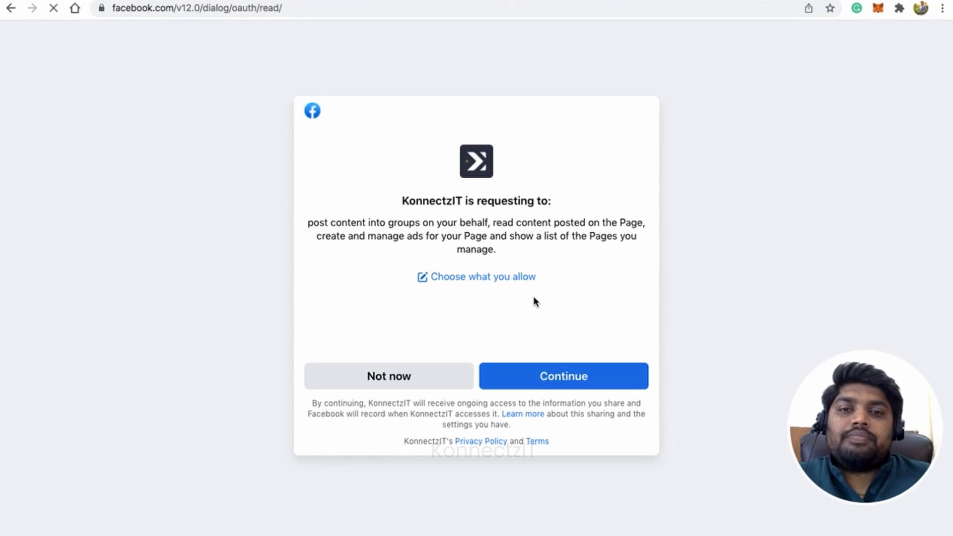
click(484, 280)
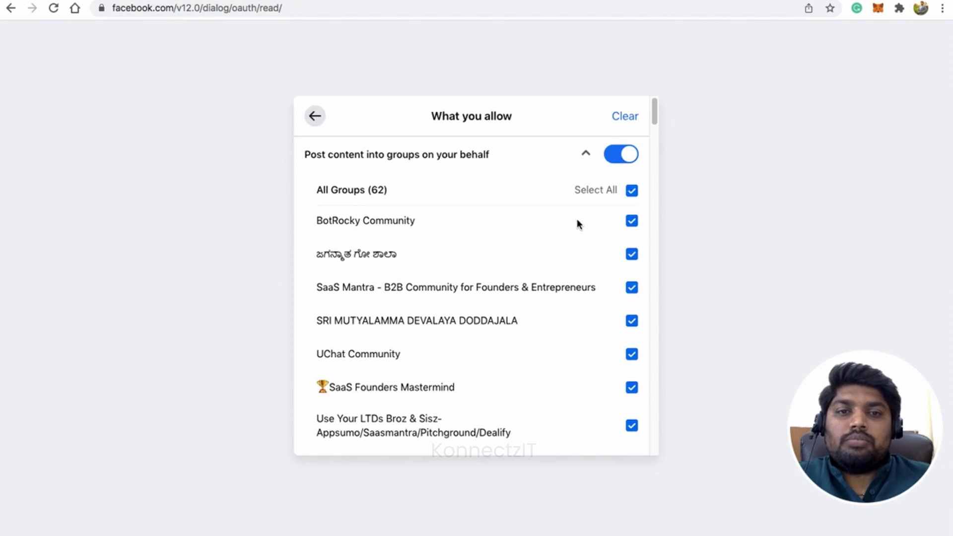
click(632, 191)
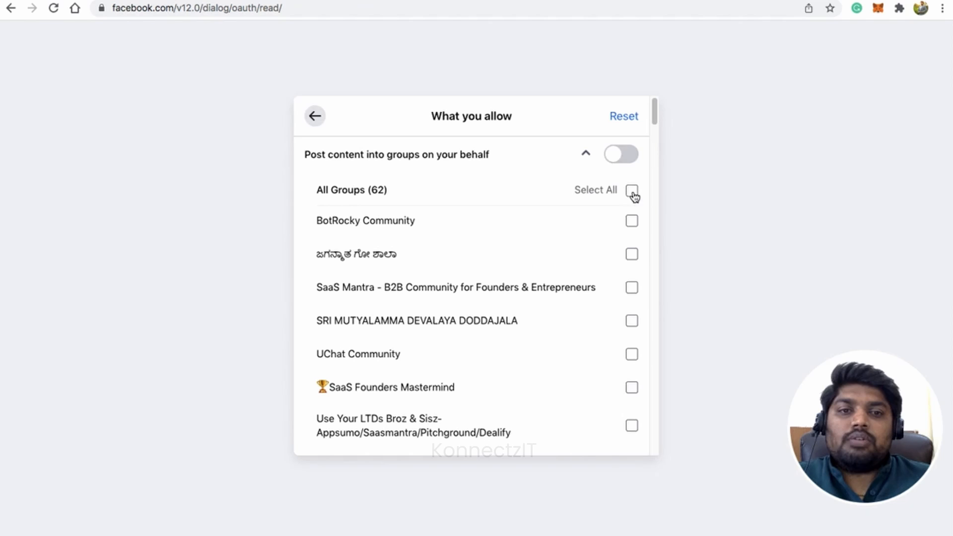
click(619, 153)
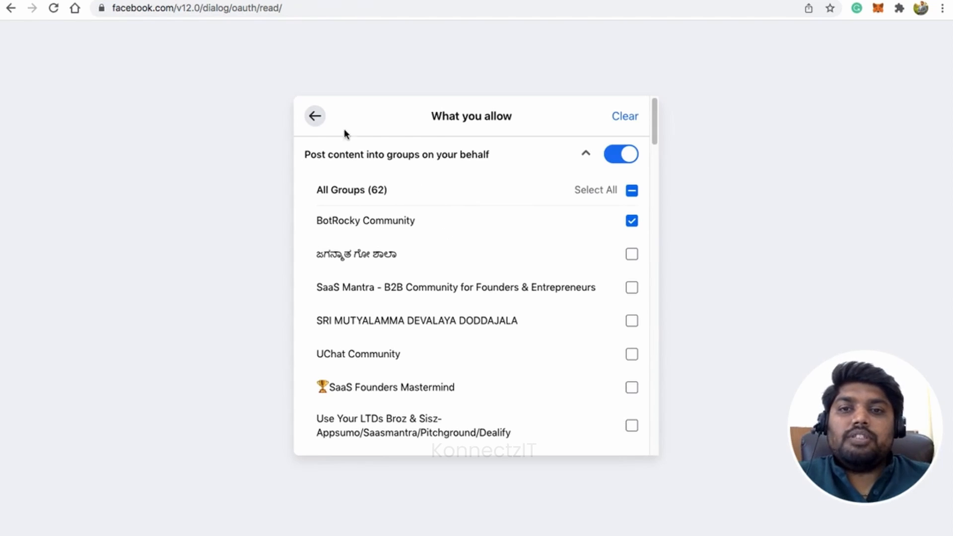
click(315, 116)
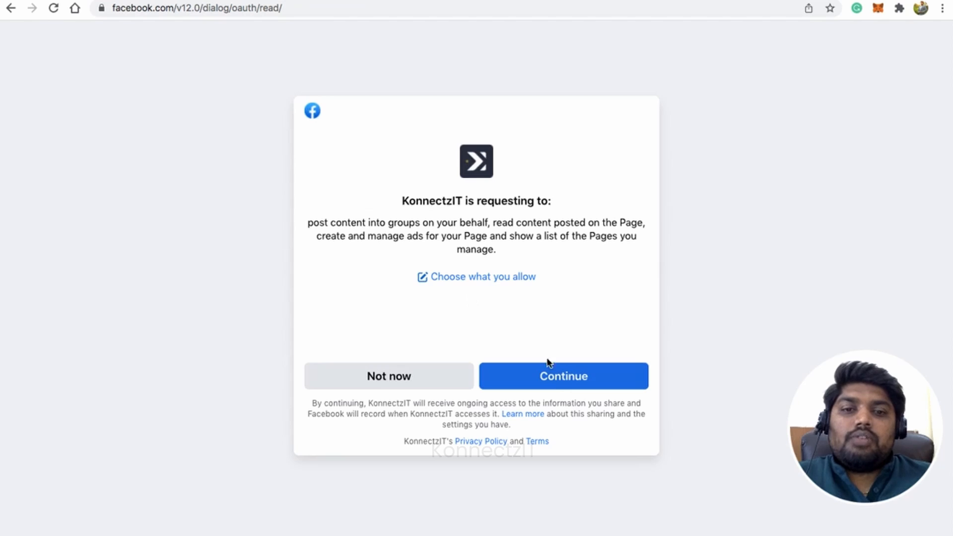
click(560, 382)
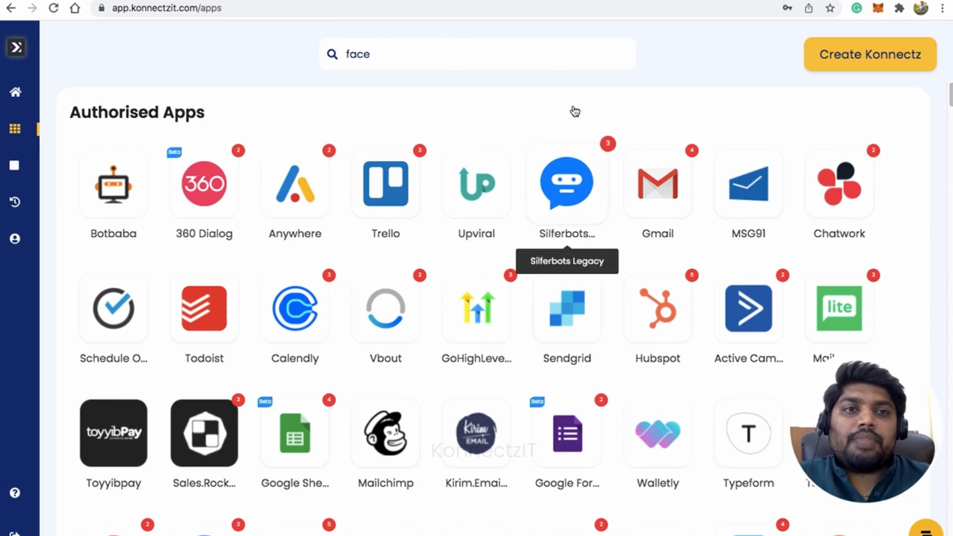
Switch to the BotRocky Community group on Facebook and open the store for adding apps from its group settings
click(616, 1)
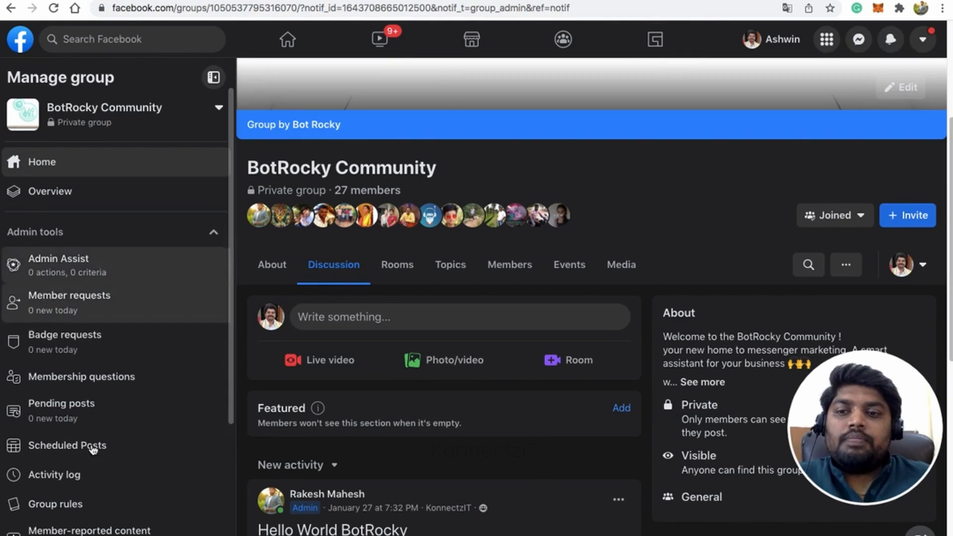
scroll(95, 450, down, 4)
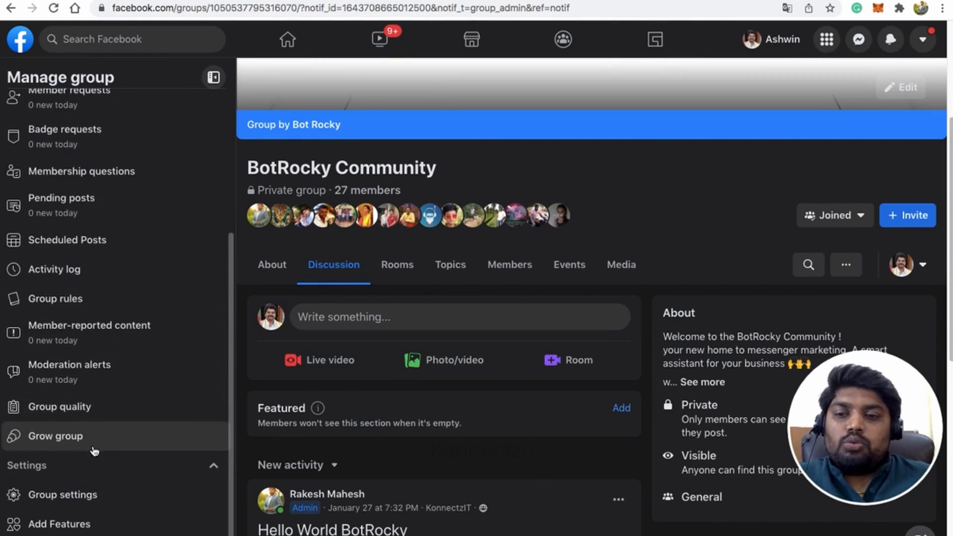
click(84, 498)
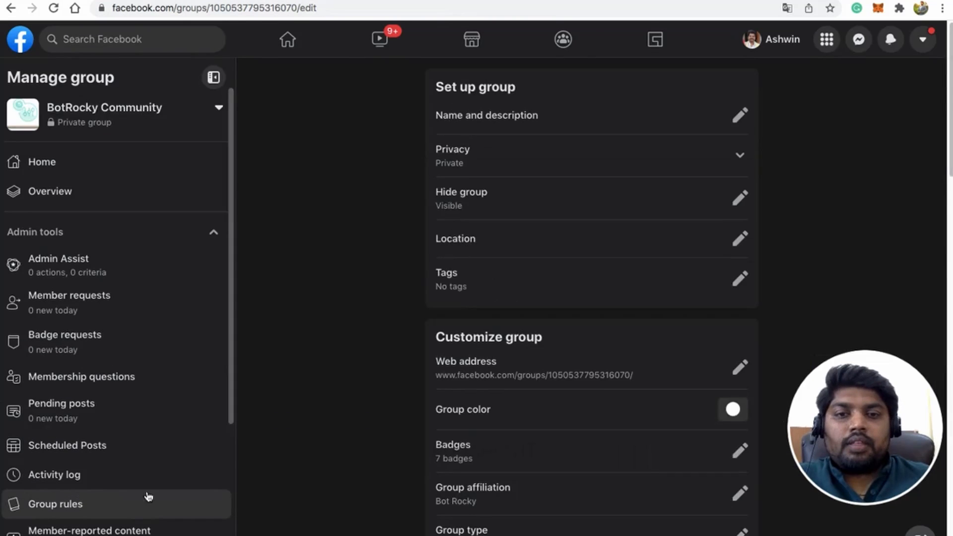
scroll(367, 422, down, 10)
scroll(369, 424, down, 10)
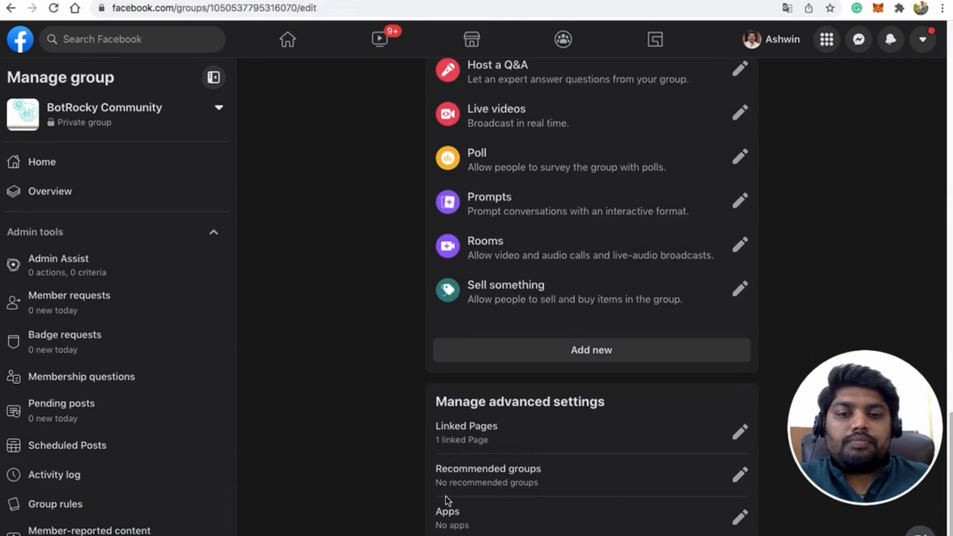
click(740, 519)
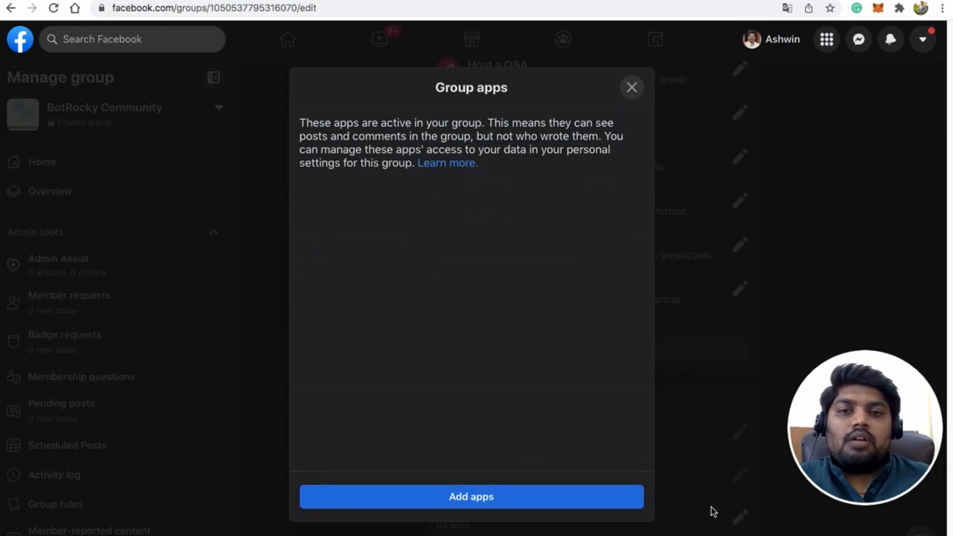
click(499, 496)
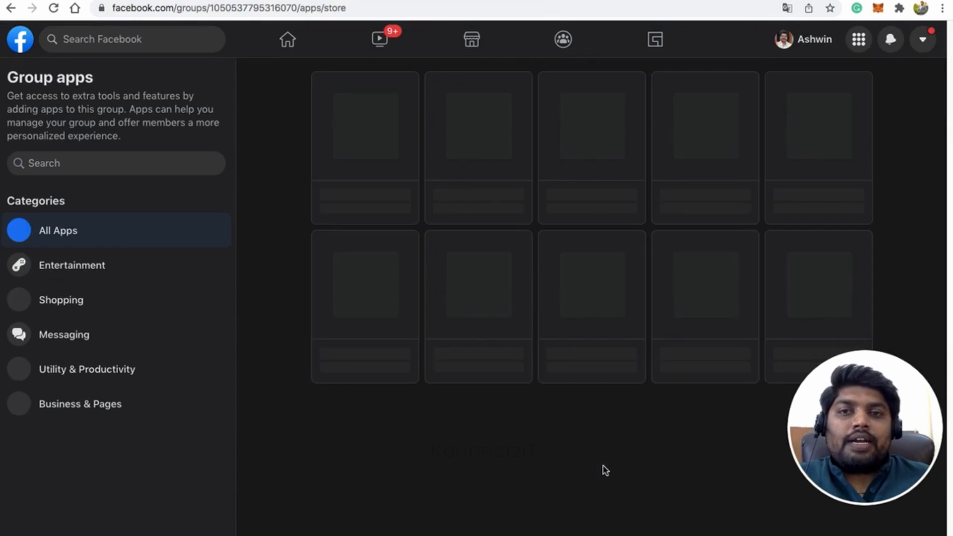
Search the group apps for "konnect" and add KonnectzIT to the group
click(58, 163)
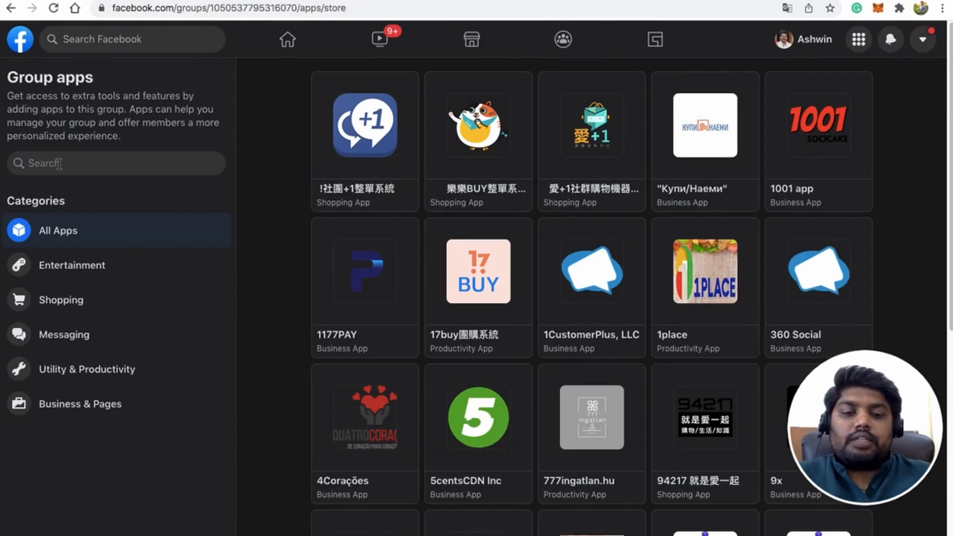
text(konnect)
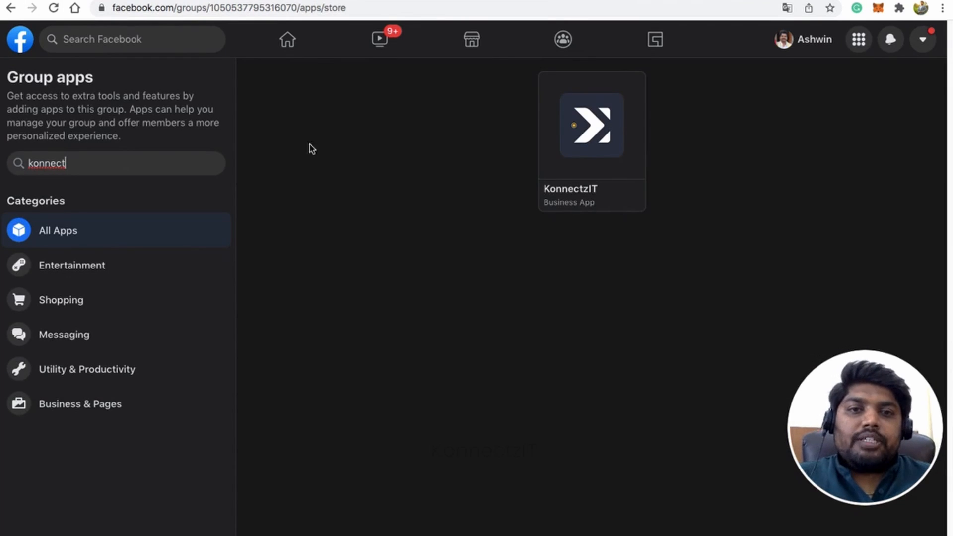
click(578, 164)
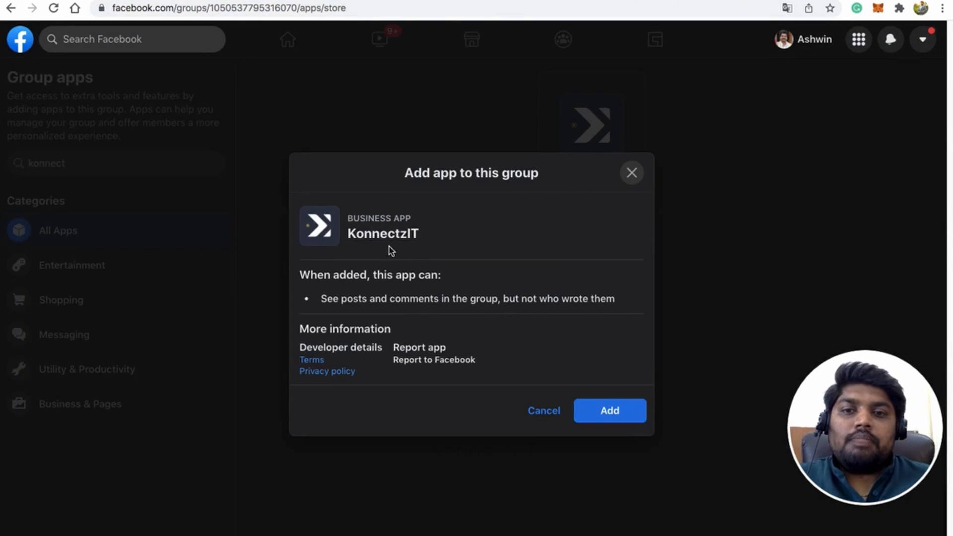
click(602, 412)
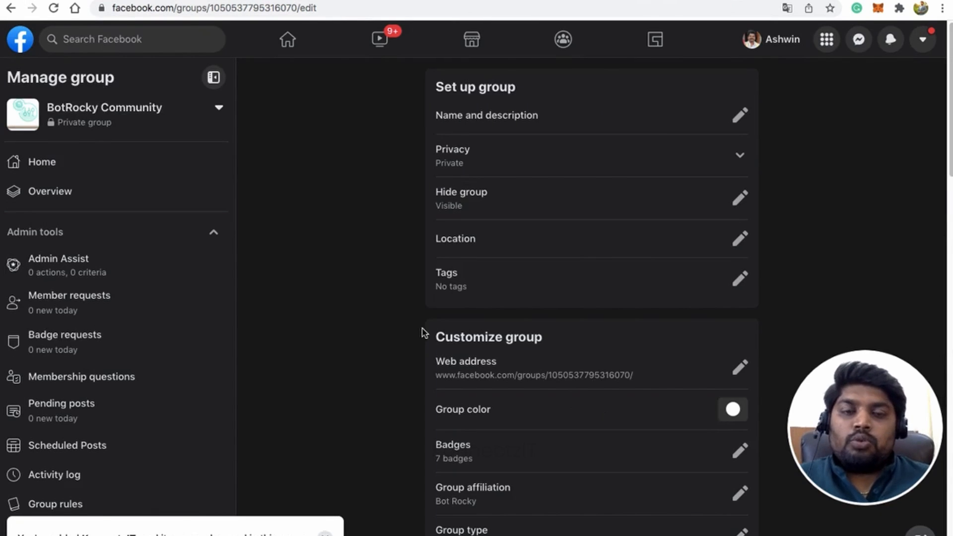
Look through the list of other groups this account manages
click(108, 115)
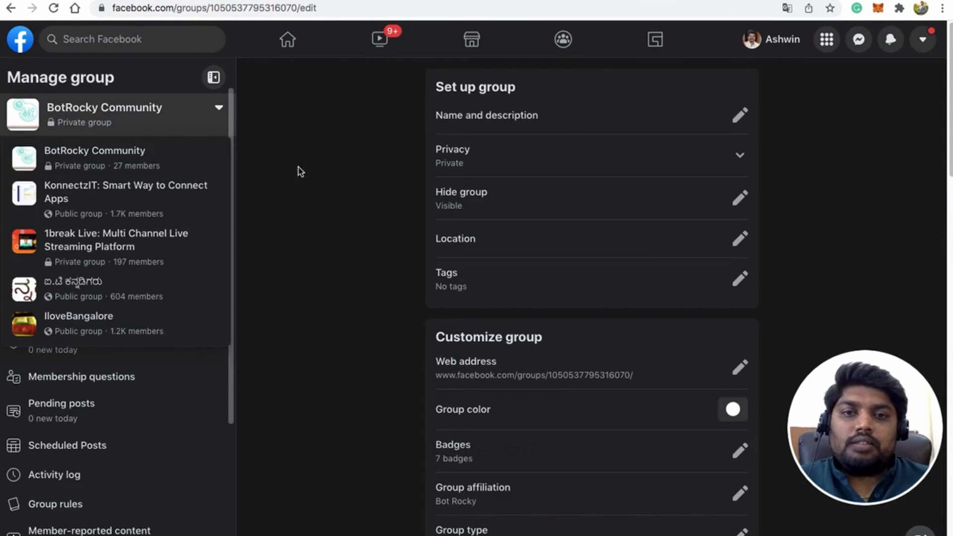
click(337, 314)
Switch back to KonnectzIT and create a new Konnectz named "Facebook Group Demo"
click(397, 1)
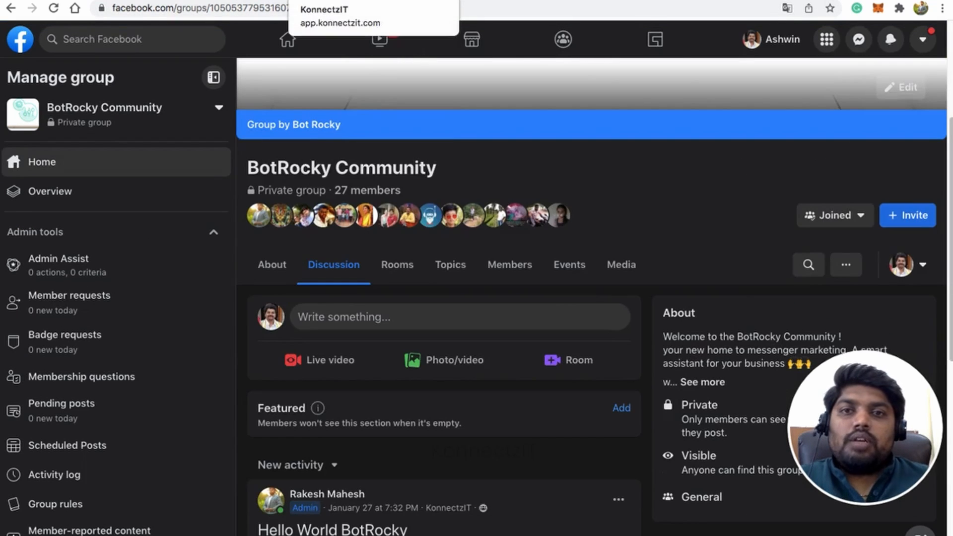
click(343, 1)
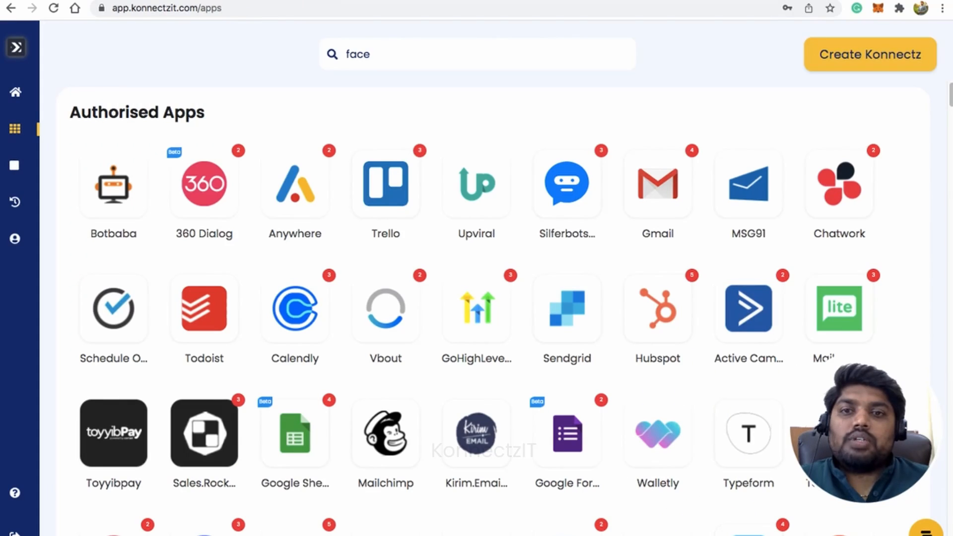
click(846, 59)
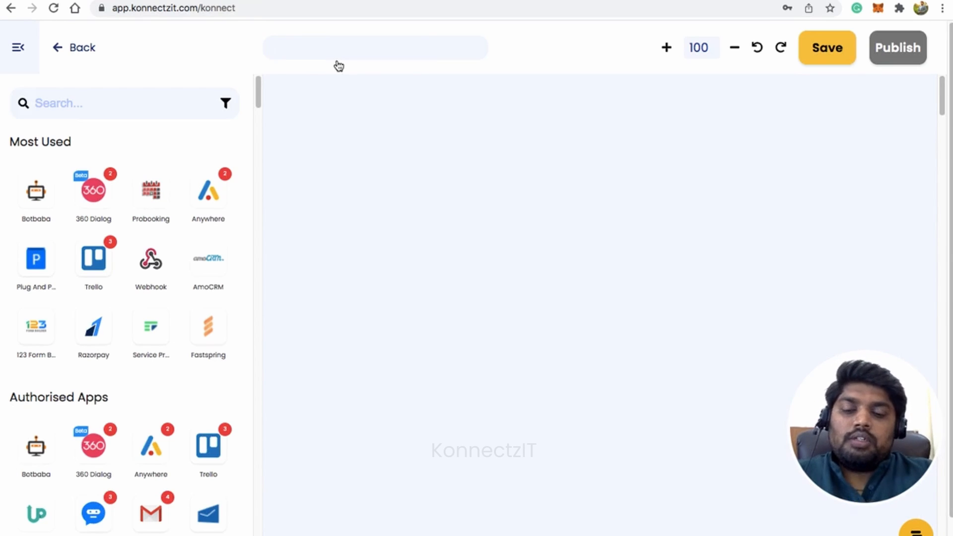
text(Zo)
key(BackSpace)
key(BackSpace)
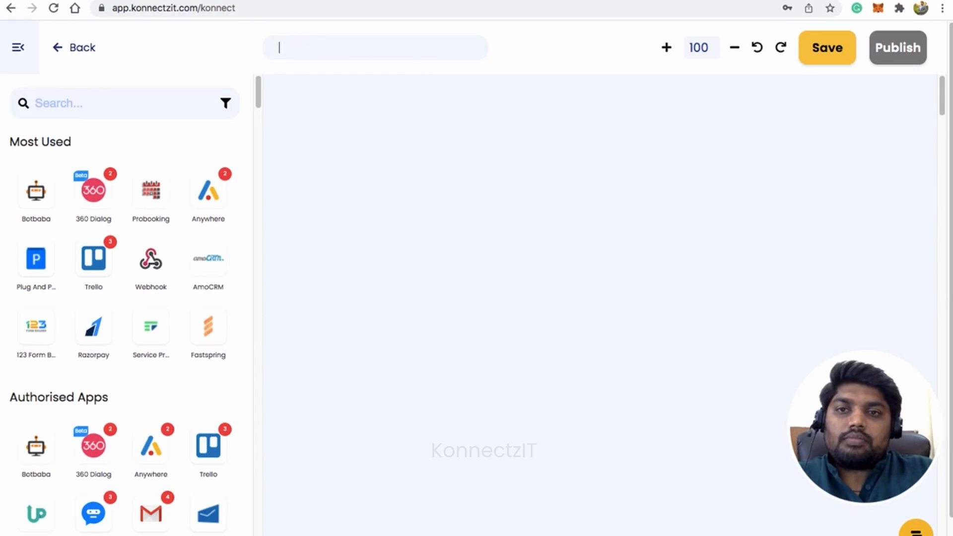
text(Facebo)
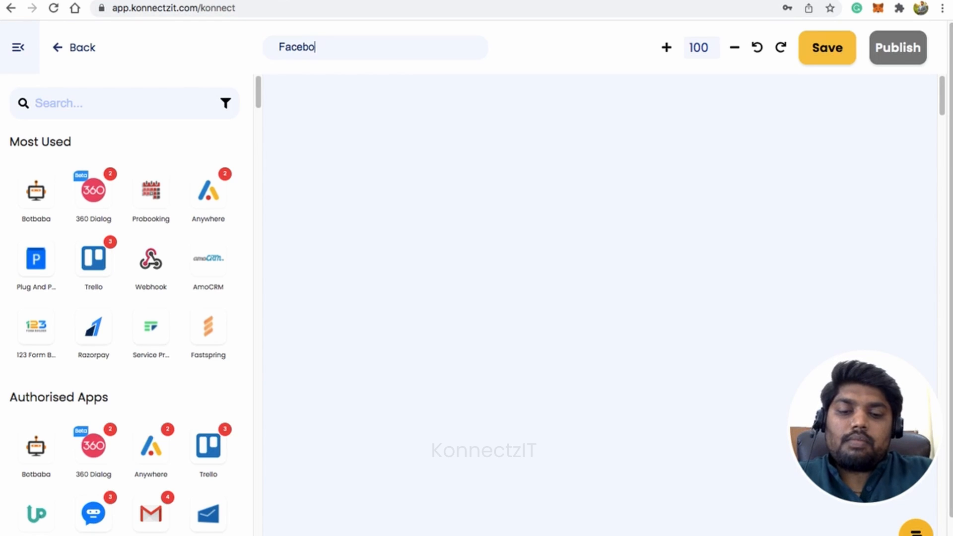
text(ok Gr)
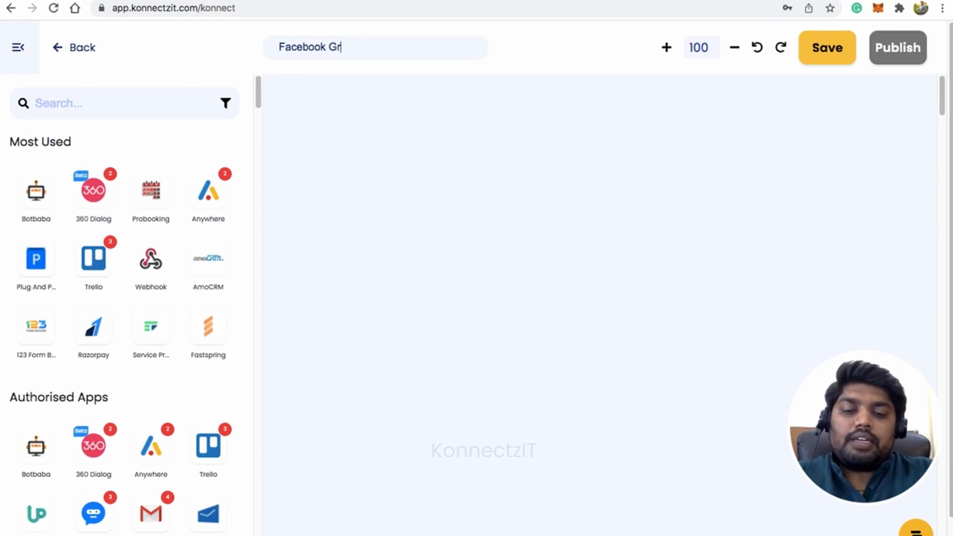
text(oup Demo)
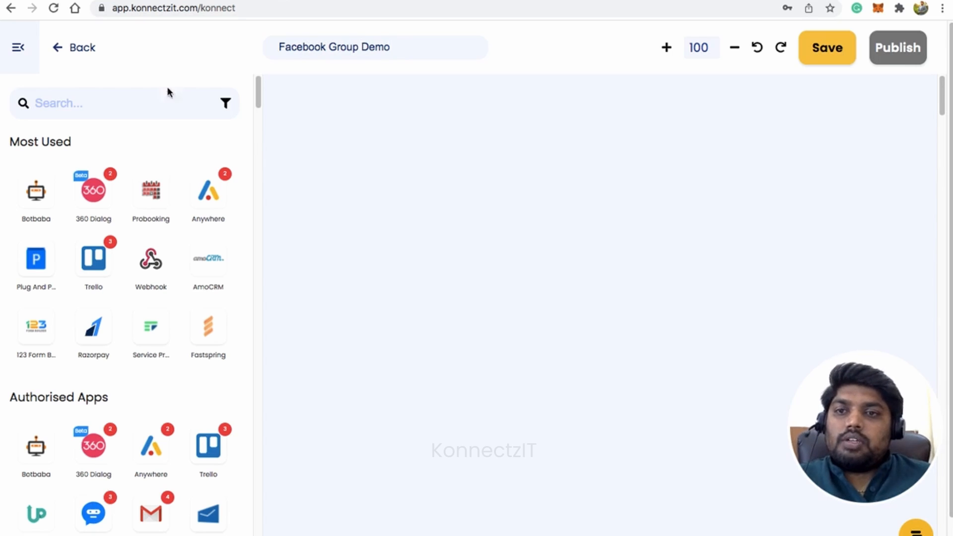
Search the apps for "zoho" and place a Zoho Forms block in the upper-left area of the canvas
click(129, 103)
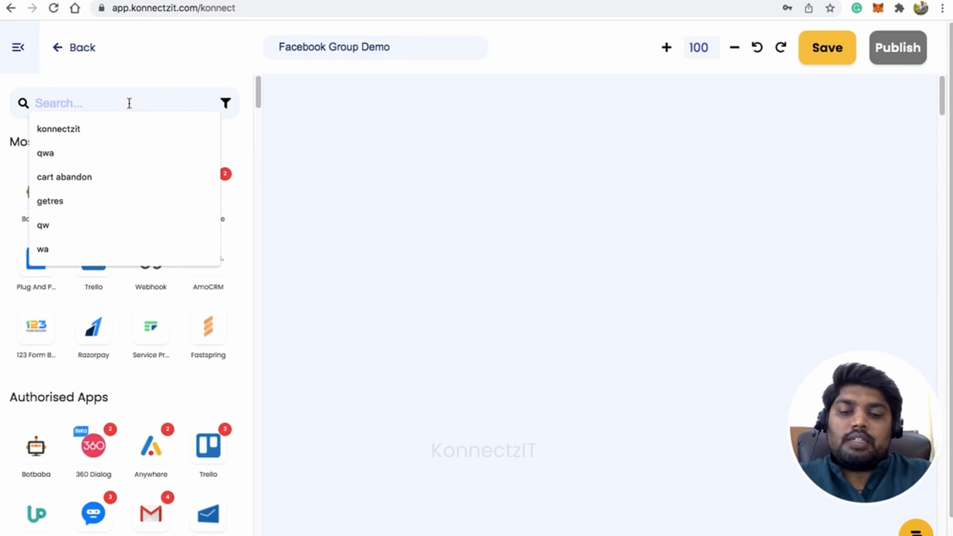
text(zoh)
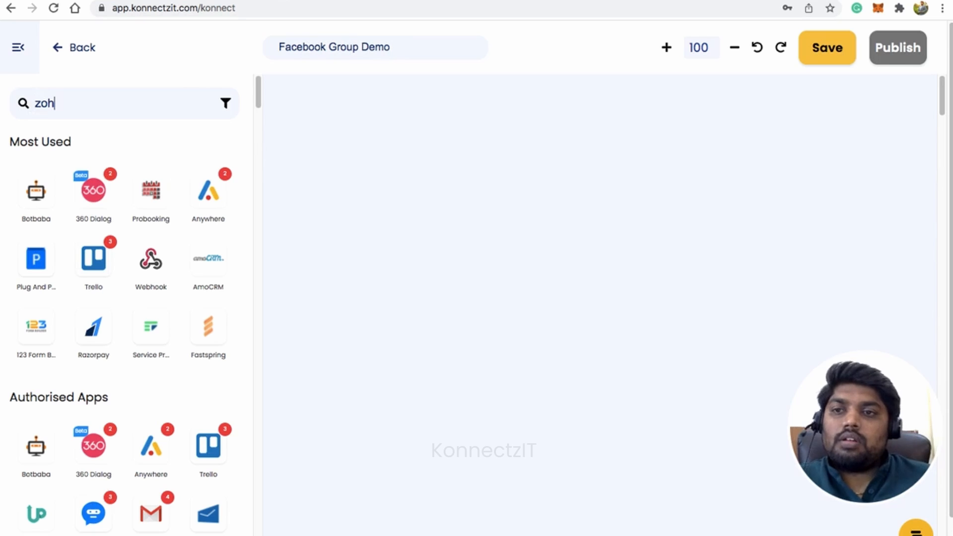
text(o)
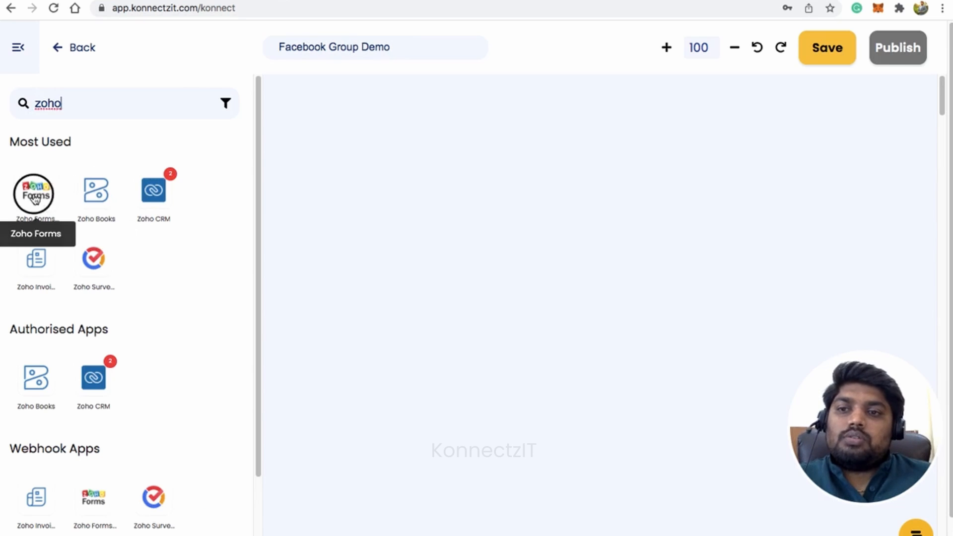
drag(35, 194, 301, 160)
click(17, 47)
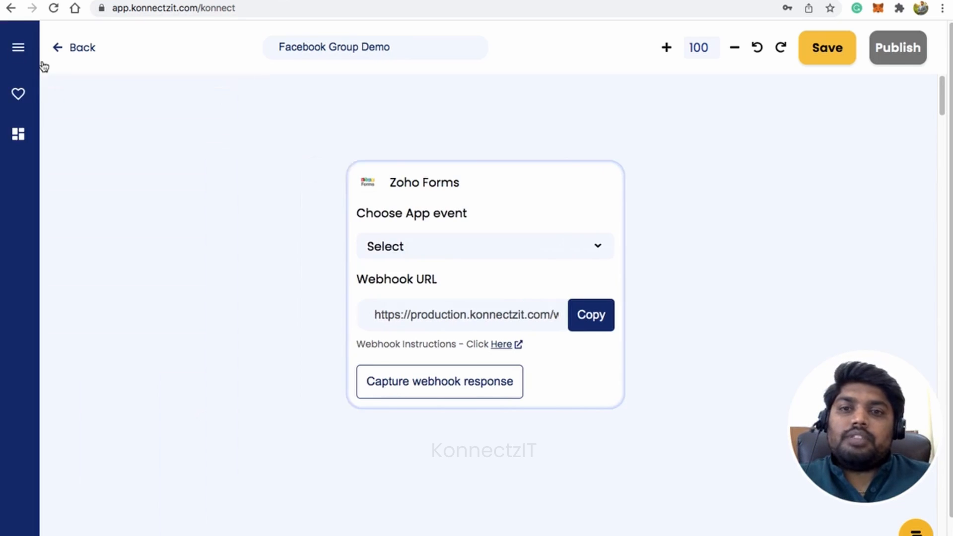
drag(485, 195, 262, 126)
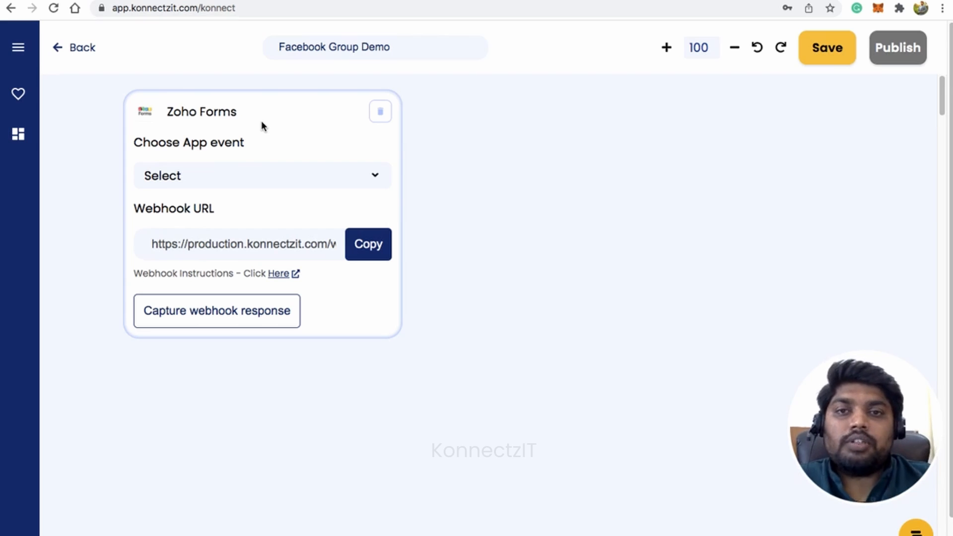
Set the Zoho Forms block's app event to New Form Submitted and copy its webhook URL
click(298, 181)
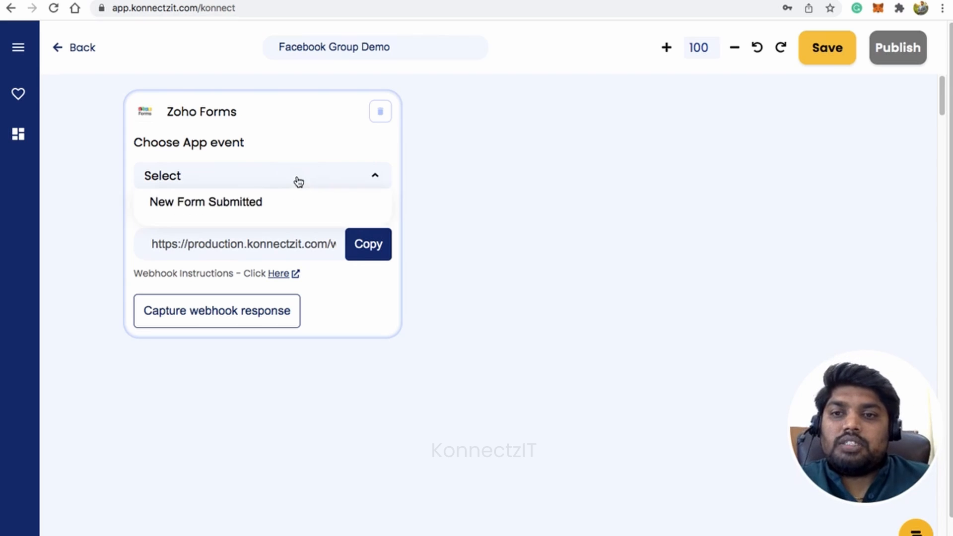
click(274, 203)
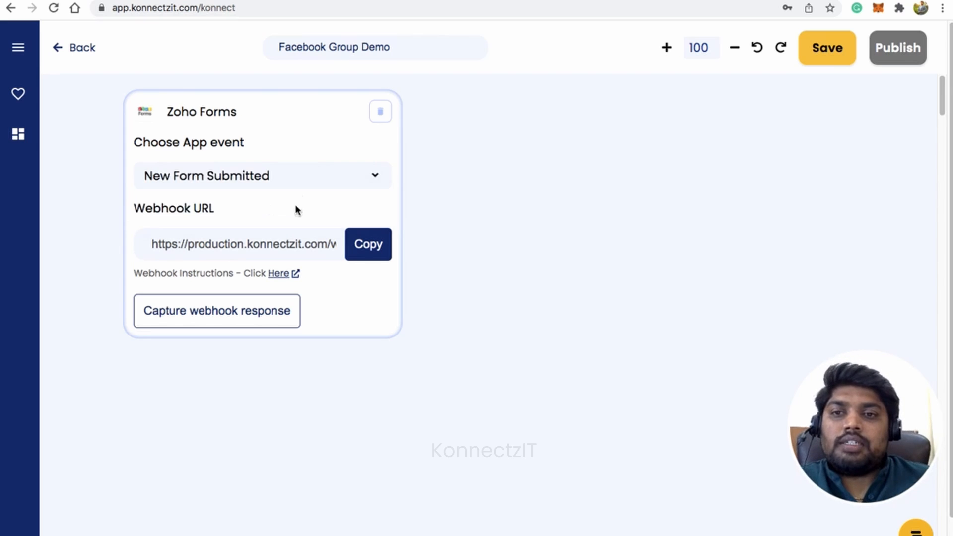
click(367, 247)
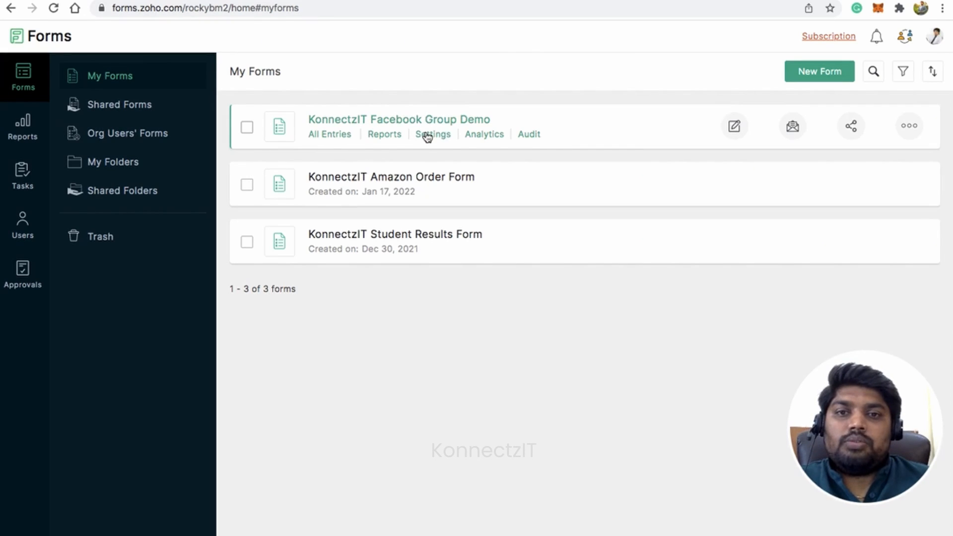
Switch to Zoho Forms and open the Webhooks integration settings of the KonnectzIT Facebook Group Demo form
click(427, 138)
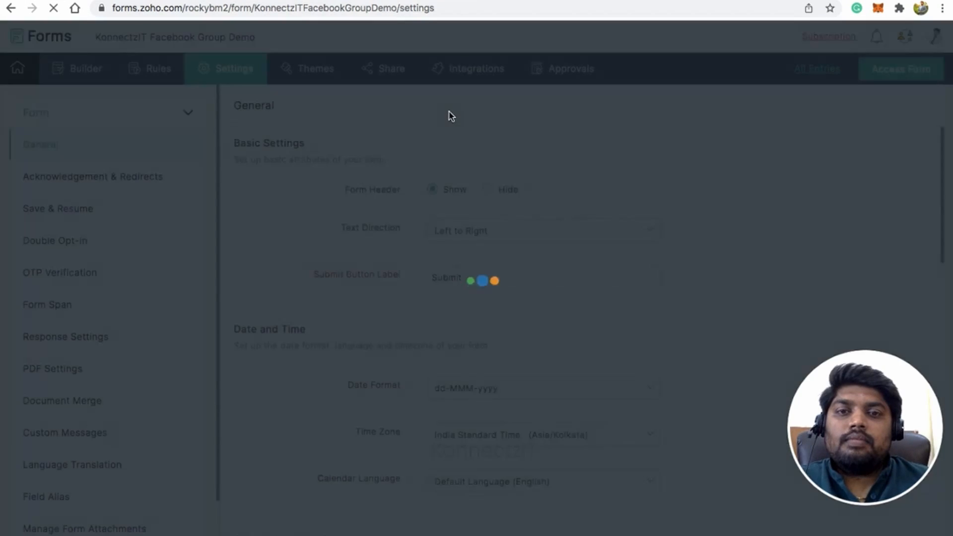
click(472, 69)
scroll(81, 497, down, 1)
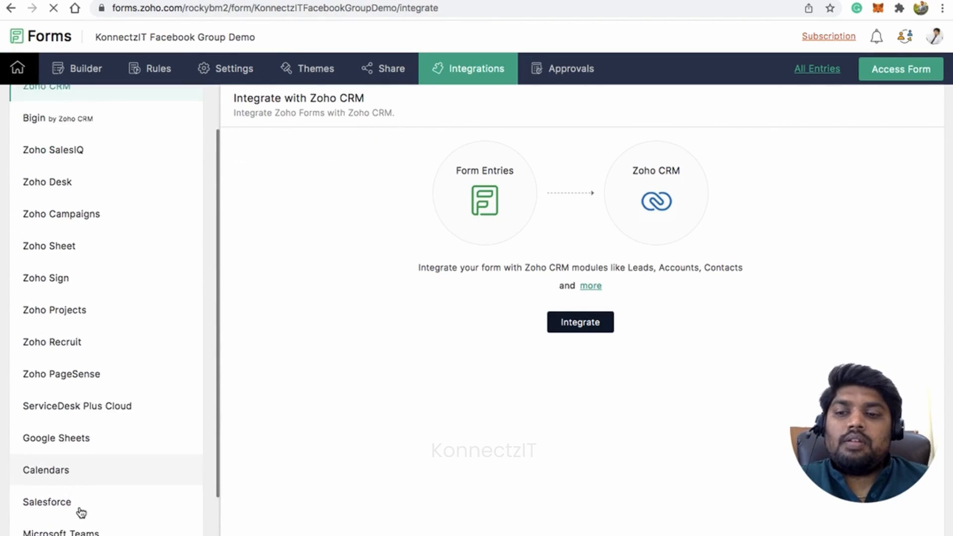
scroll(81, 512, down, 2)
click(66, 478)
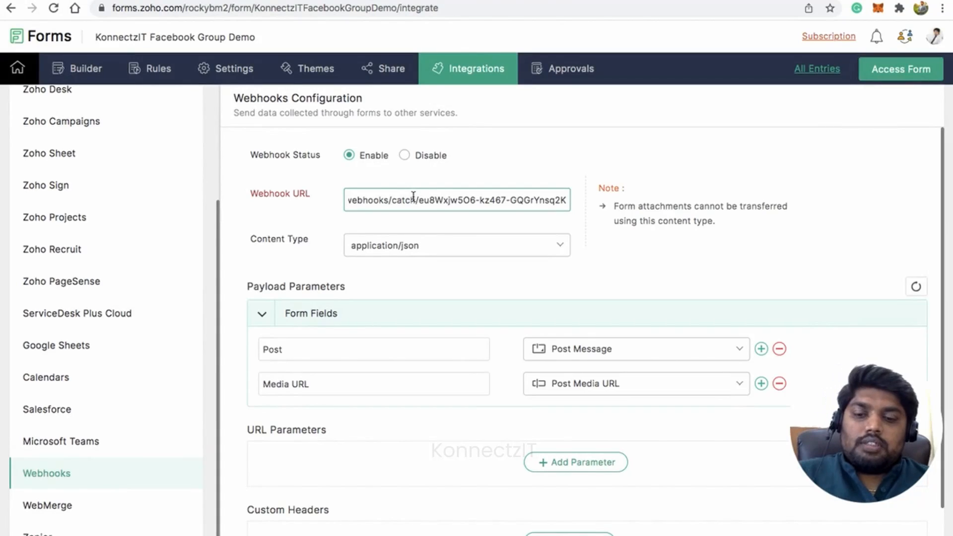
Replace the form's webhook URL with the one copied from KonnectzIT and save the webhook configuration
triple_click(413, 197)
key(super+v)
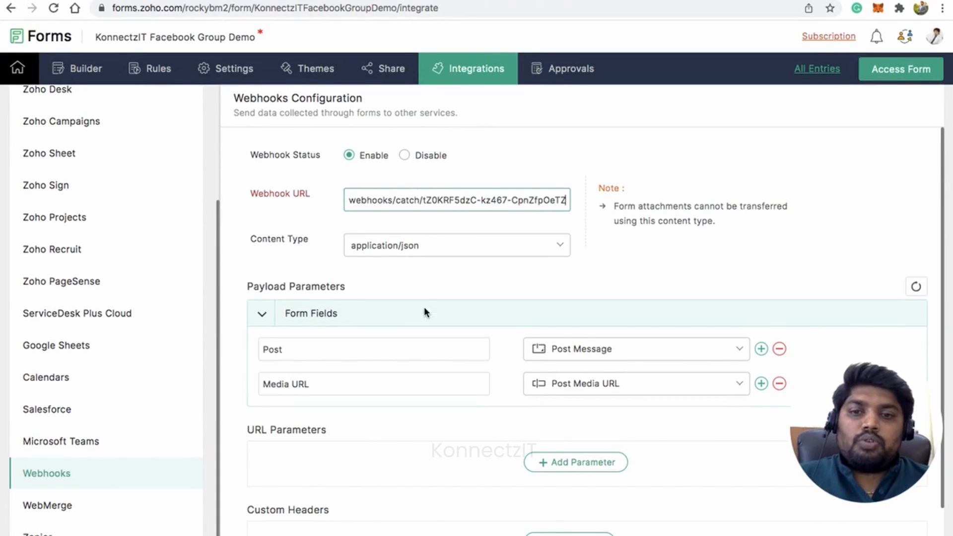
scroll(424, 307, down, 3)
click(271, 526)
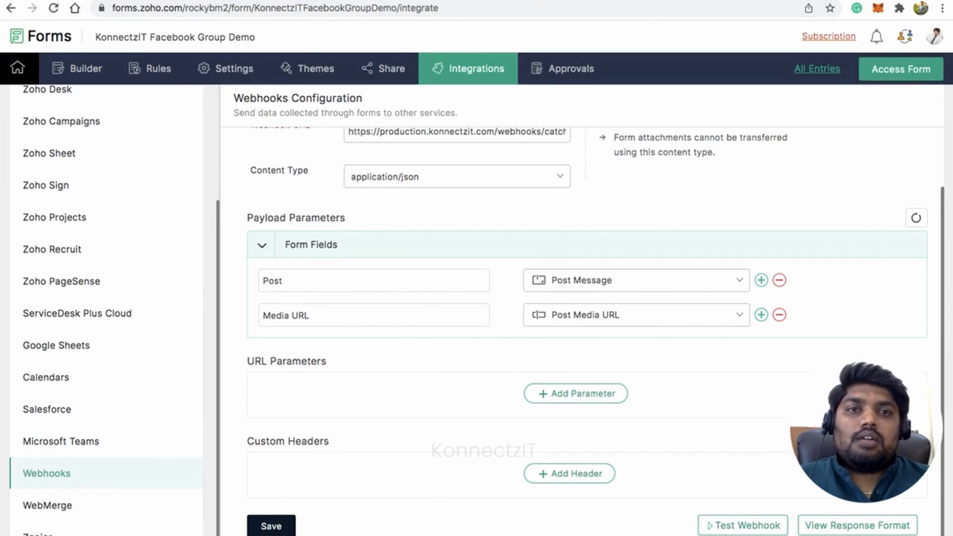
Return to KonnectzIT, start capturing the Zoho Forms webhook response, and switch to the live Facebook Group Demo form
click(640, 0)
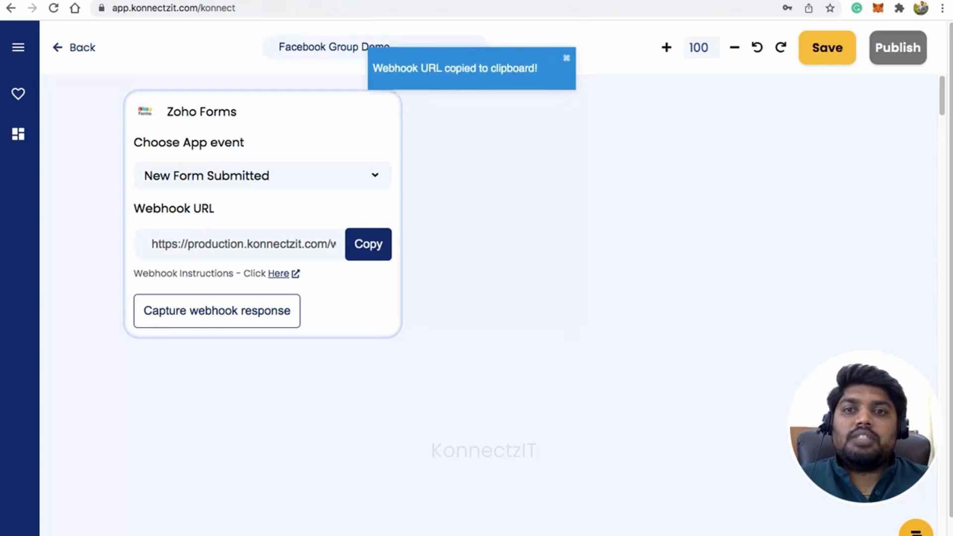
click(244, 314)
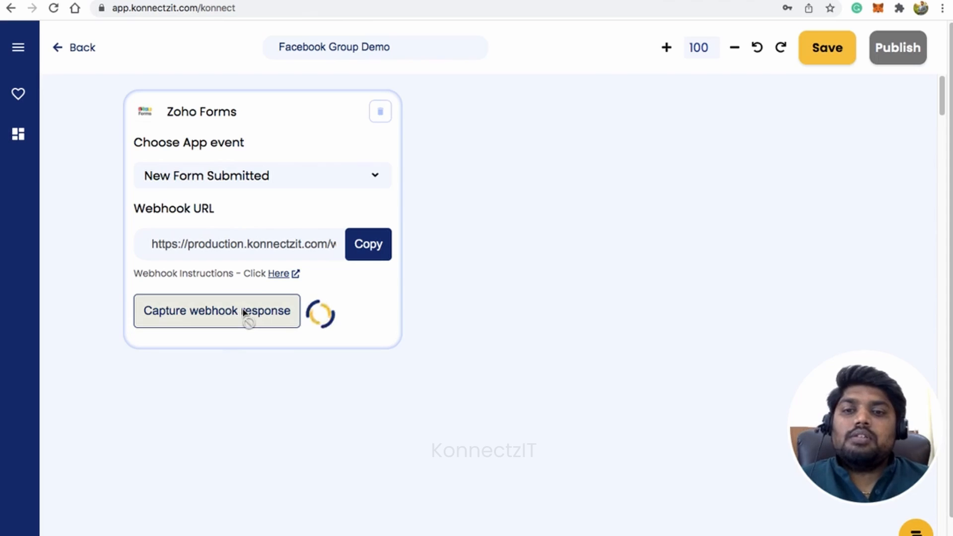
click(628, 1)
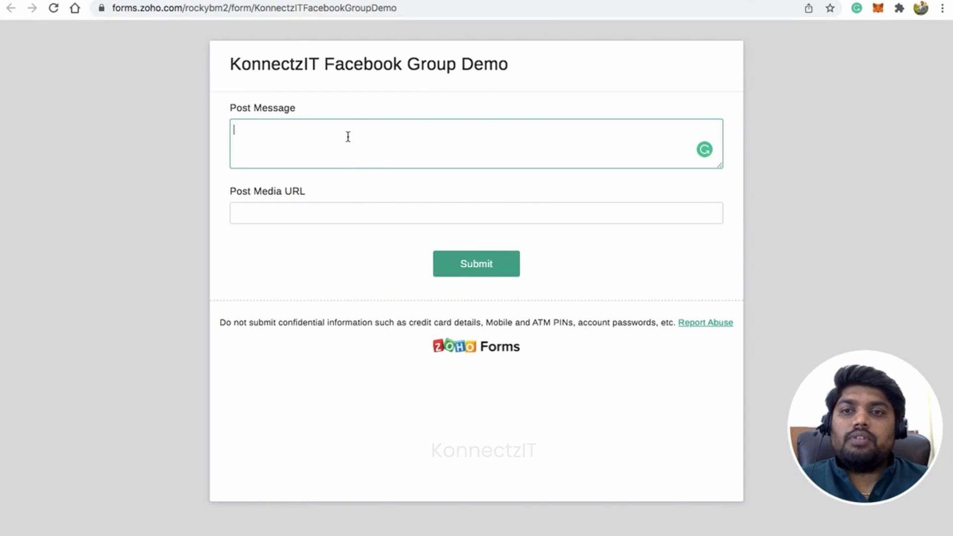
Copy "Hello World Demo" from cell B2 of KonnectzIT Demo Sheets into the form's Post Message field
click(245, 1)
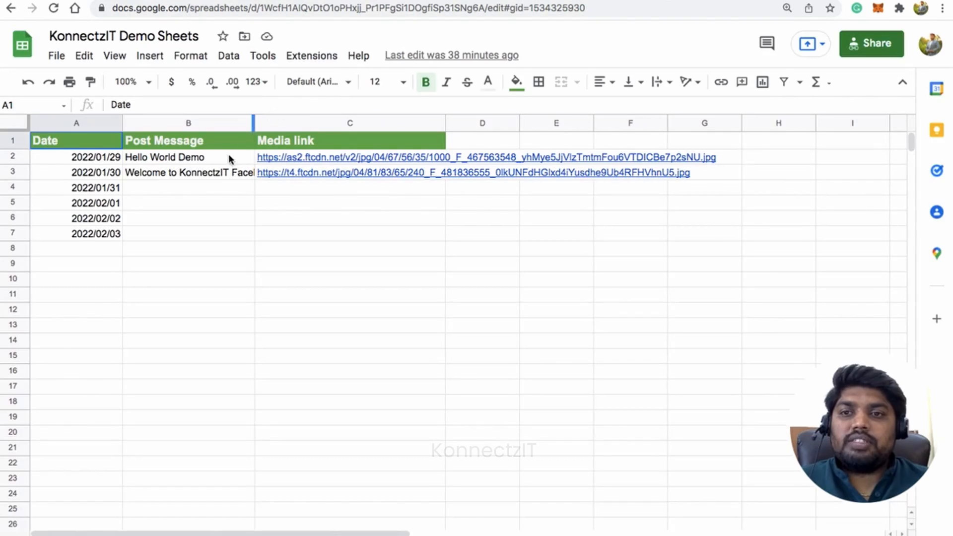
click(204, 160)
key(ctrl+c)
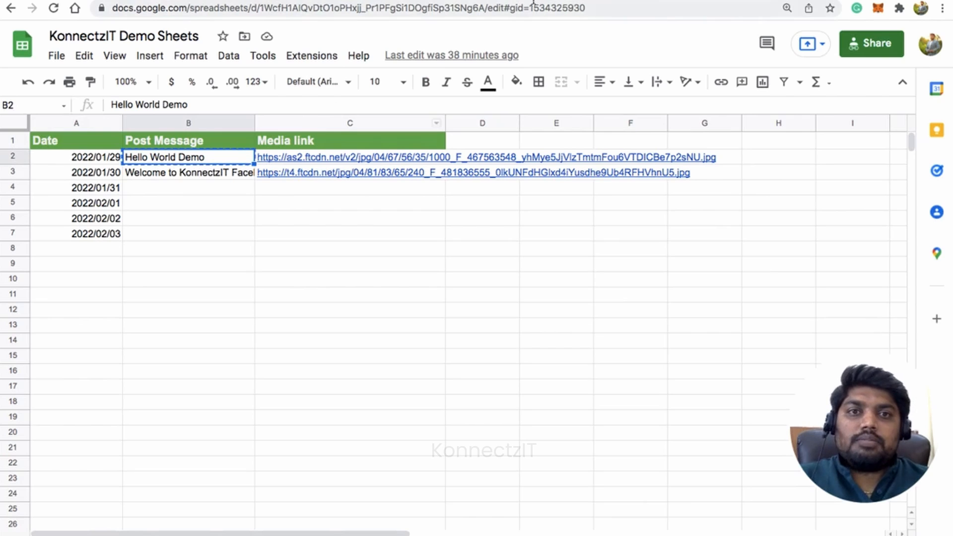
click(585, 1)
key(ctrl+v)
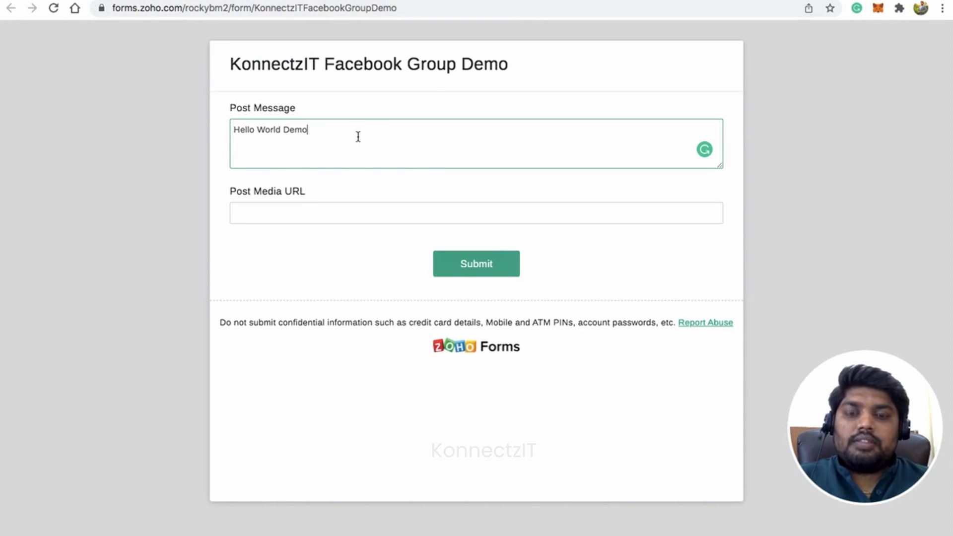
Copy the media link from cell C2 of the sheet into the form's Post Media URL field and submit the form
click(311, 209)
click(218, 0)
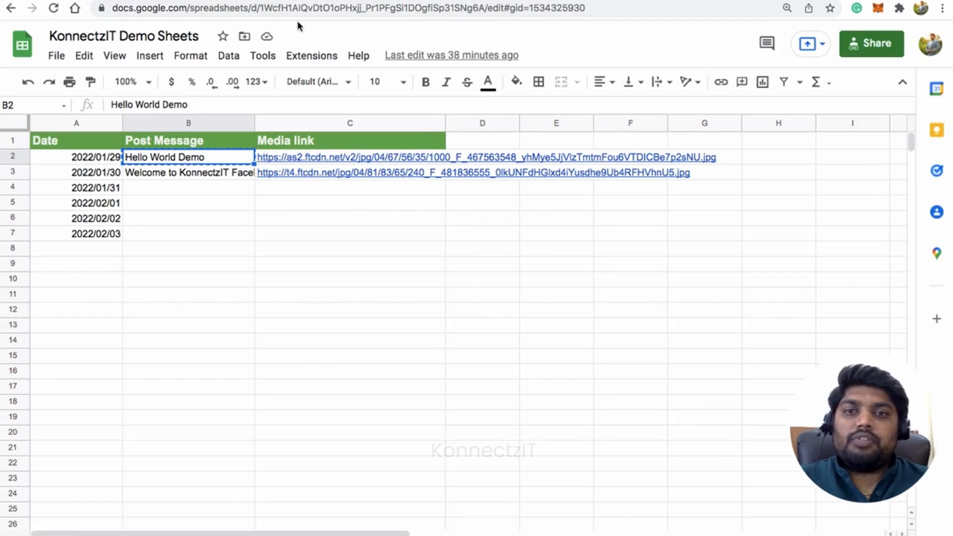
click(383, 161)
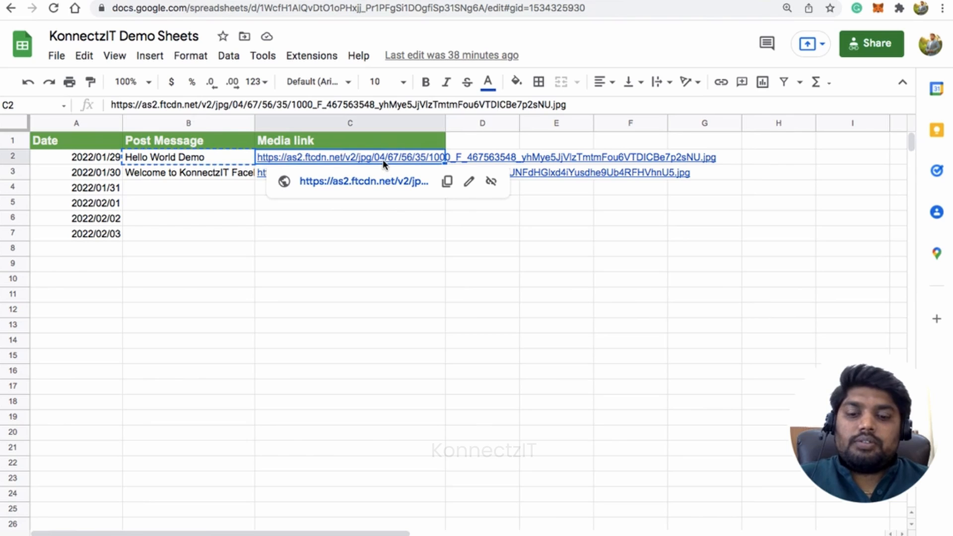
click(445, 183)
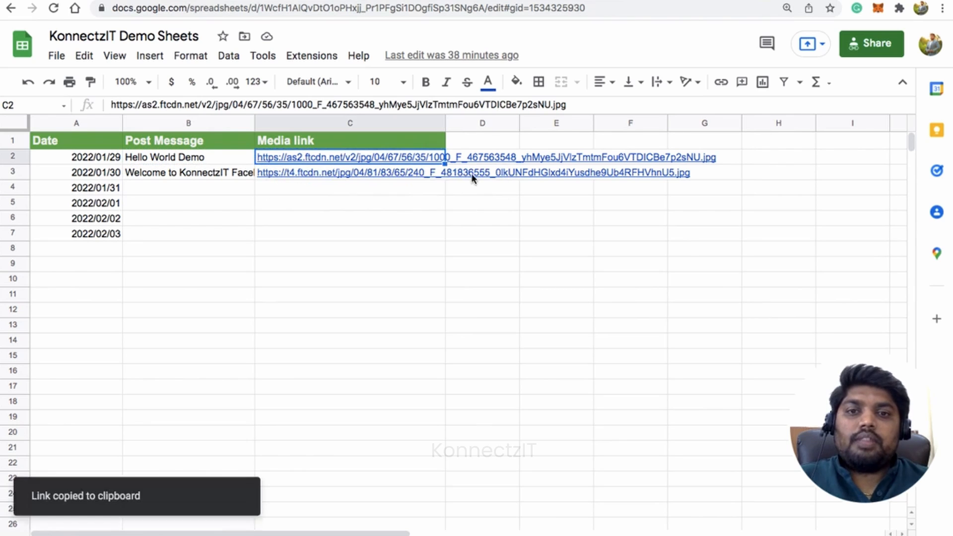
click(596, 1)
key(ctrl+v)
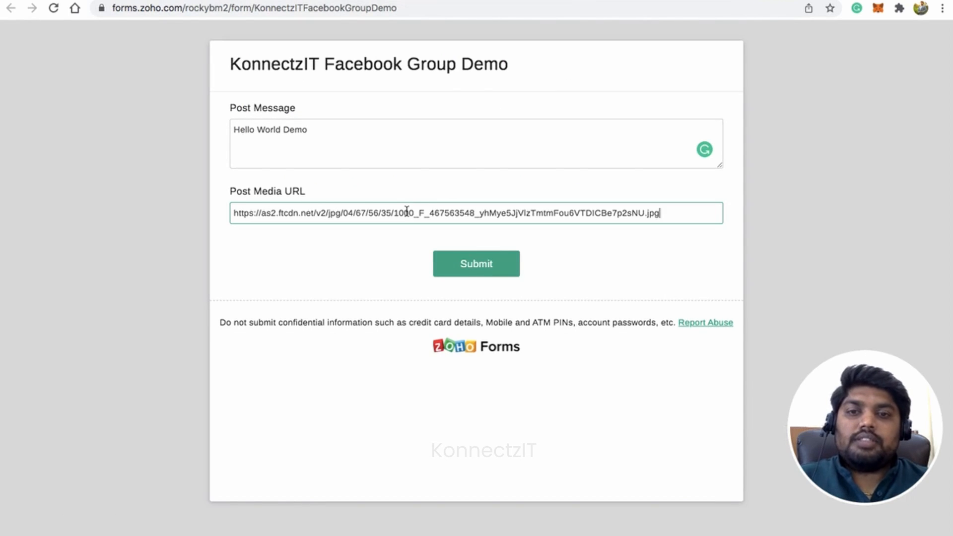
click(477, 263)
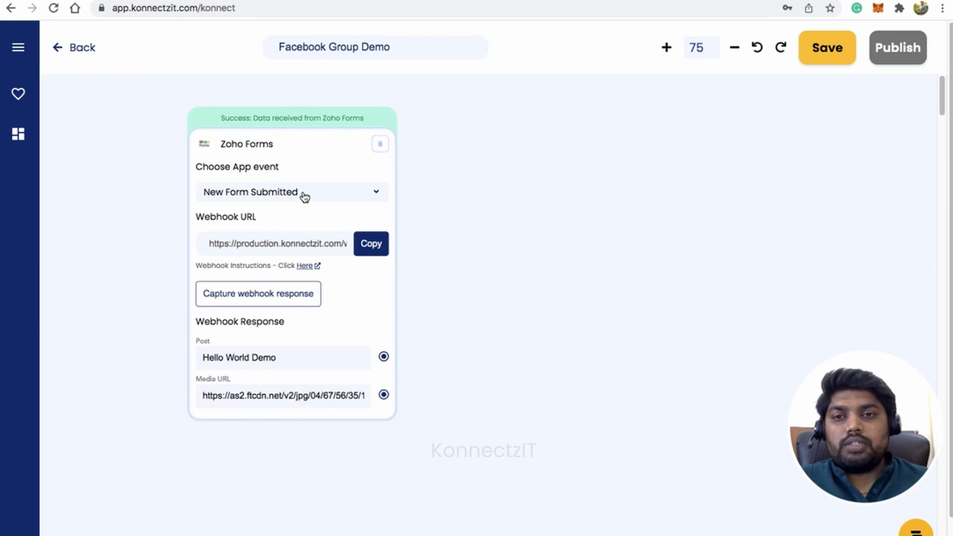
Review the captured webhook response in KonnectzIT and shift the Zoho Forms block left on the canvas
scroll(305, 196, up, 5)
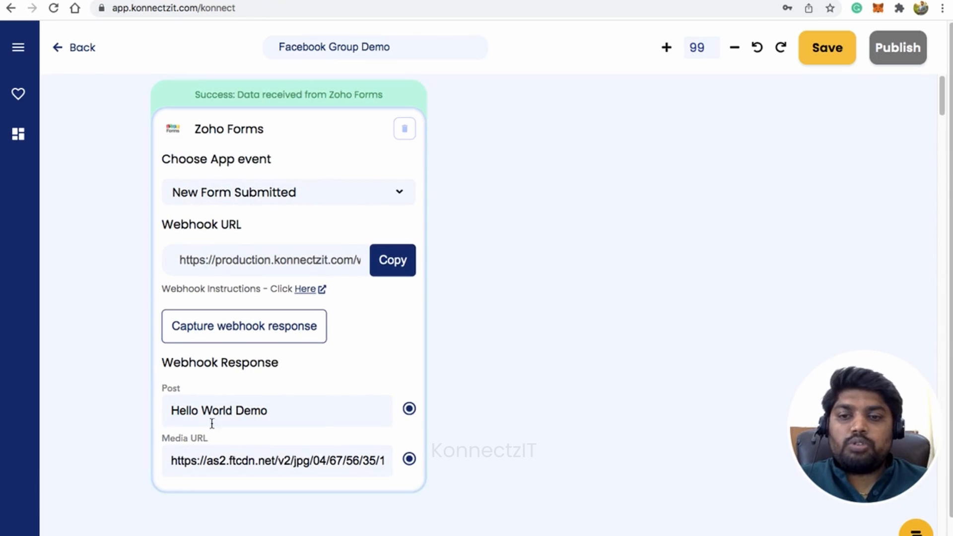
scroll(353, 310, down, 2)
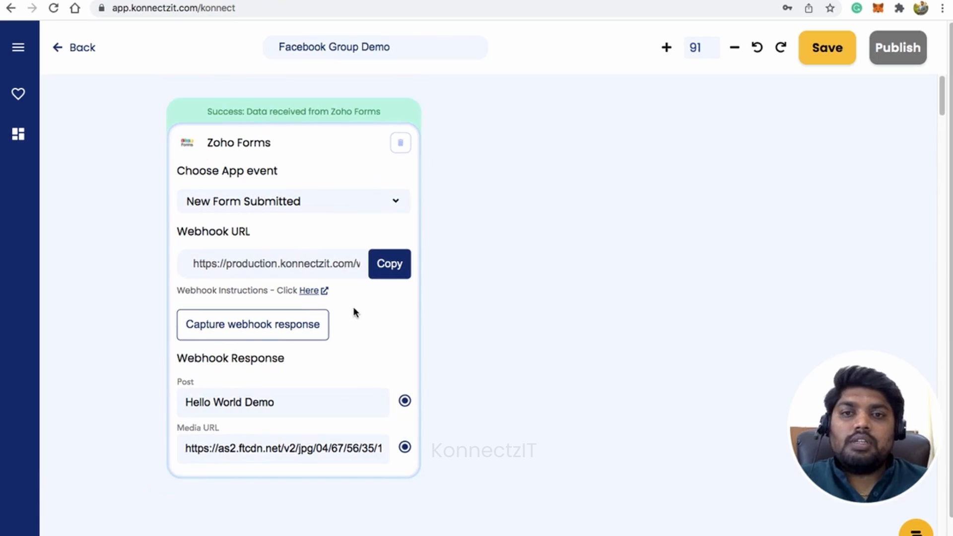
drag(312, 151, 263, 149)
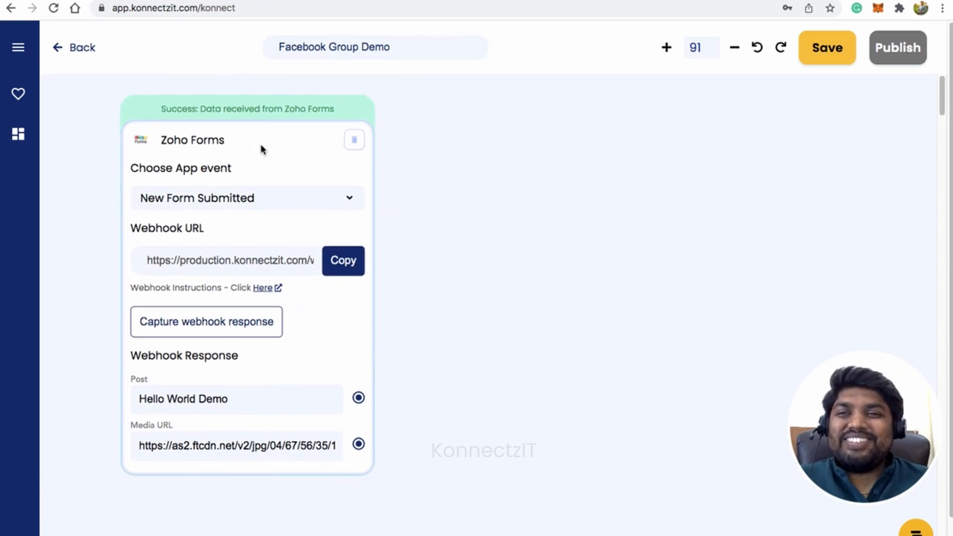
Search the apps for "face" and place a Facebook Groups block to the right of the Zoho Forms block
click(22, 52)
click(84, 99)
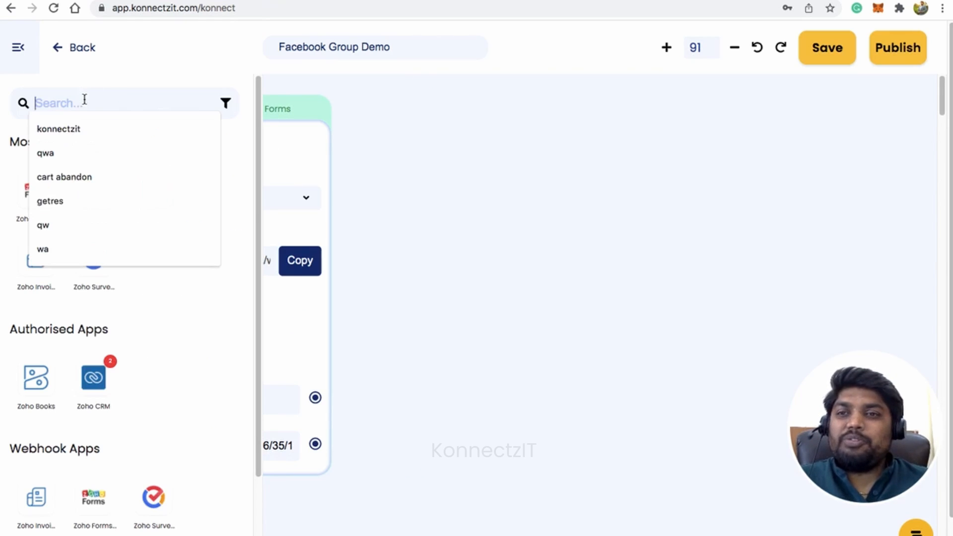
text(face)
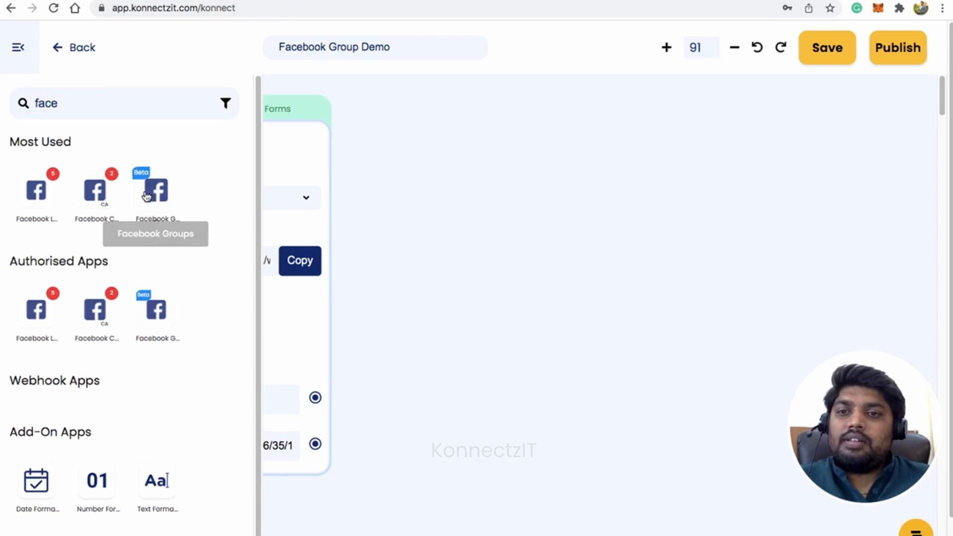
drag(157, 190, 449, 132)
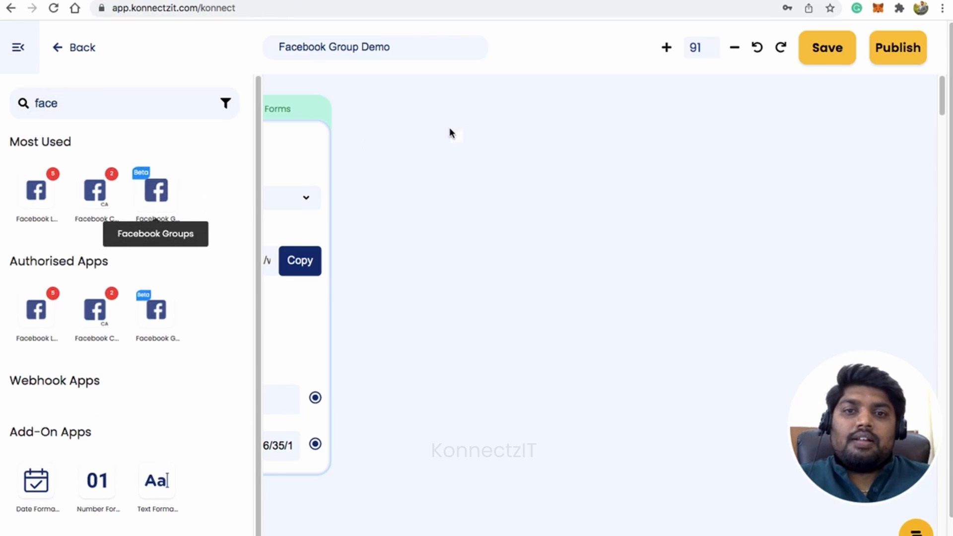
click(24, 53)
drag(599, 152, 555, 124)
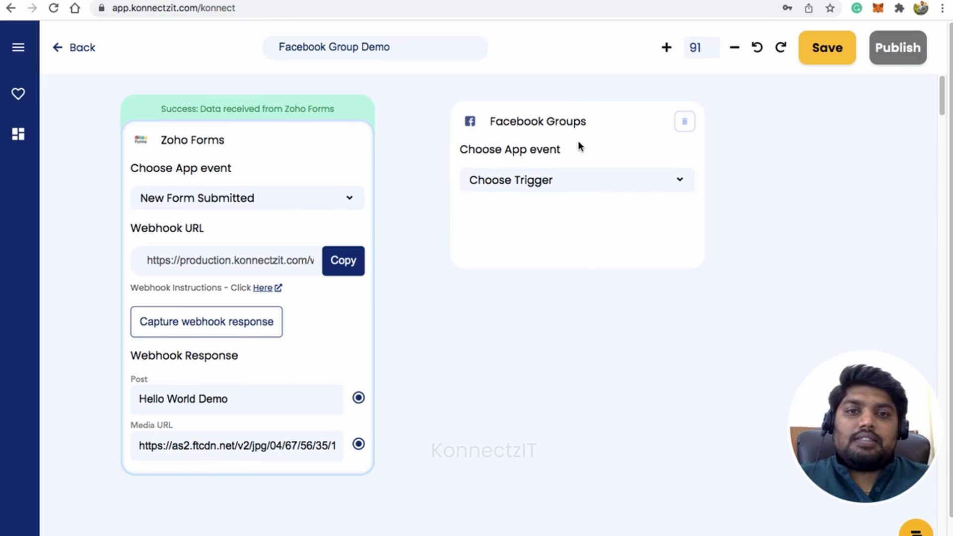
Set the Facebook Groups event to Post Message and choose the BotRocky Community group
click(577, 181)
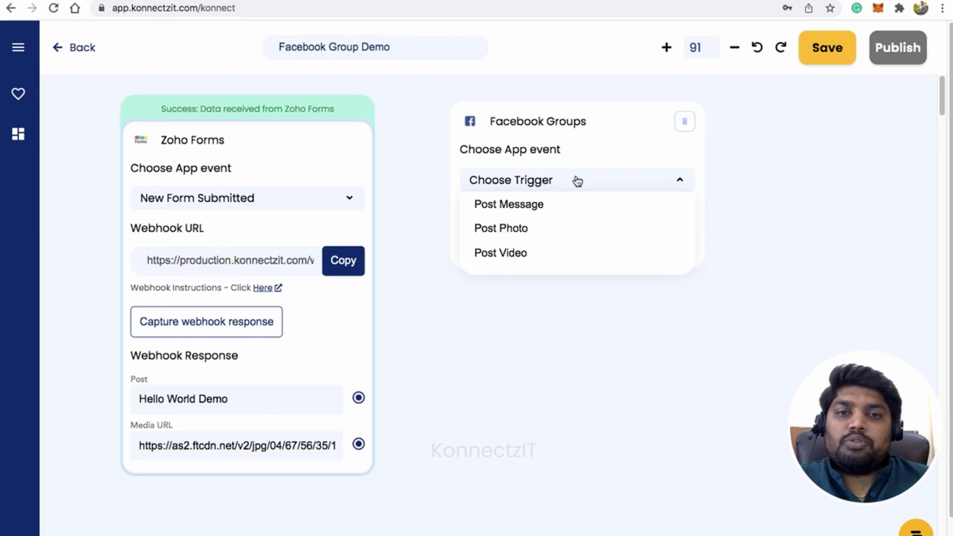
click(567, 207)
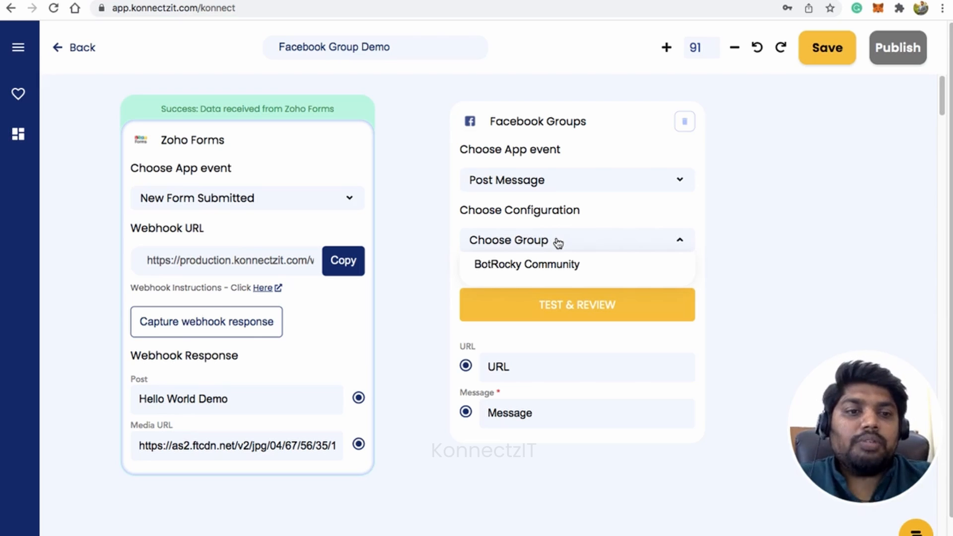
click(514, 268)
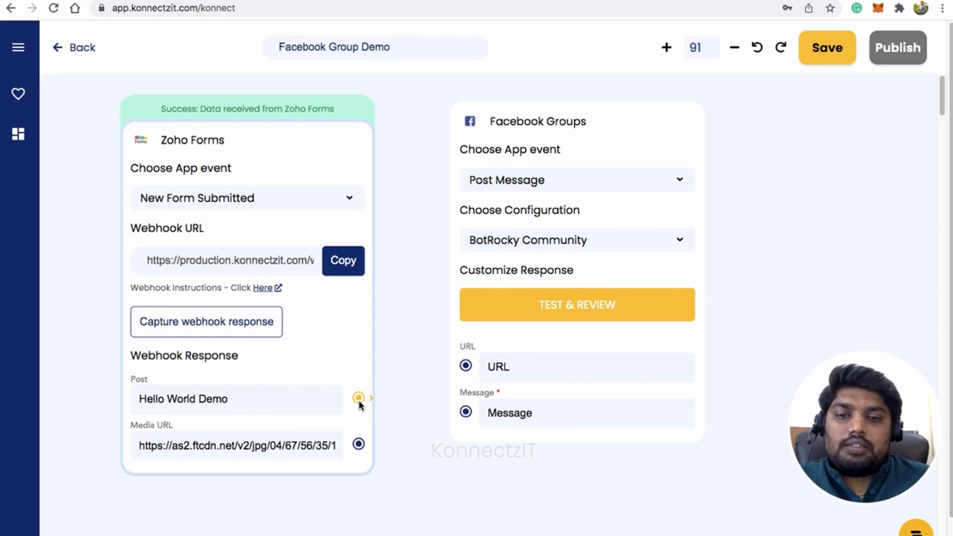
Map Zoho Forms' Post to Message and Media URL to URL, and align the Facebook Groups block beside it
drag(358, 398, 467, 417)
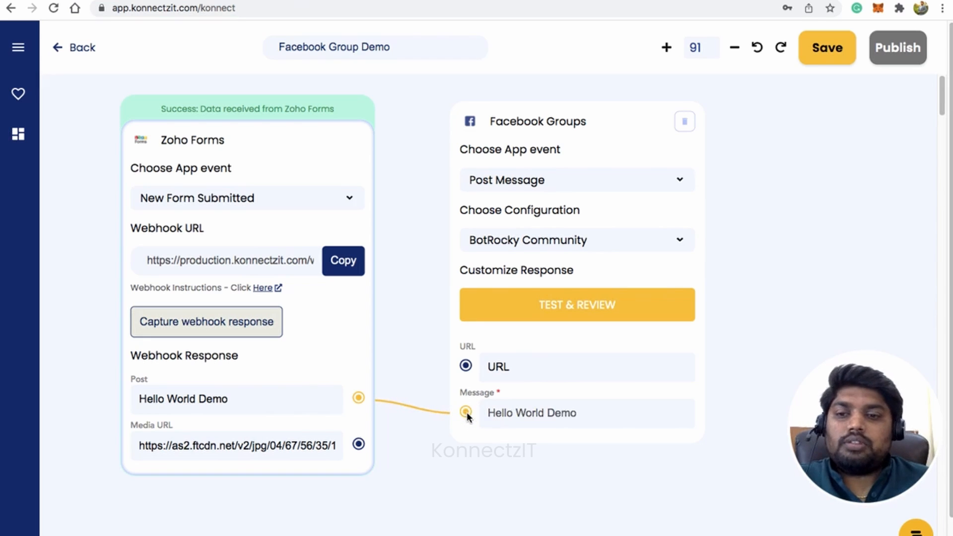
drag(359, 443, 465, 366)
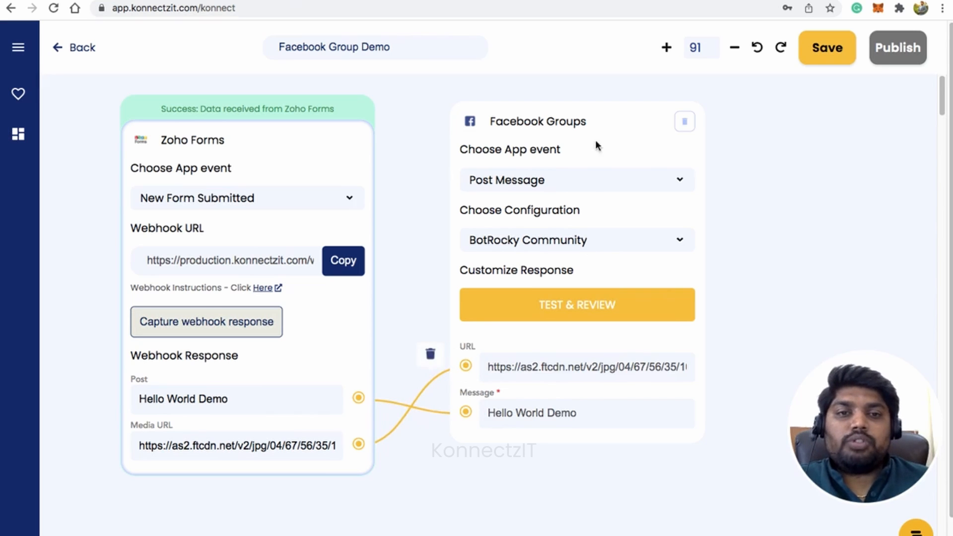
drag(600, 140, 600, 143)
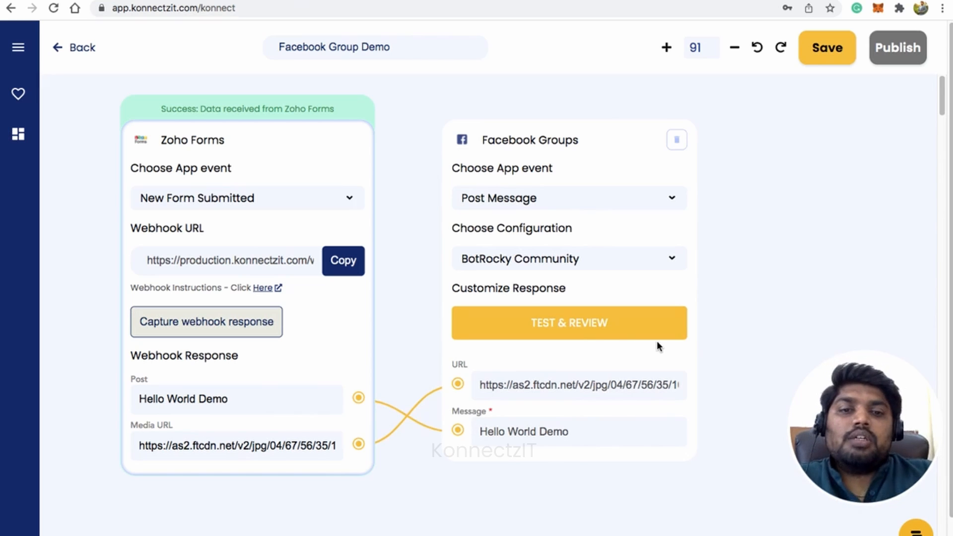
Test the Facebook Groups action and check the BotRocky Community feed on Facebook for the "Hello World Demo" post
click(570, 324)
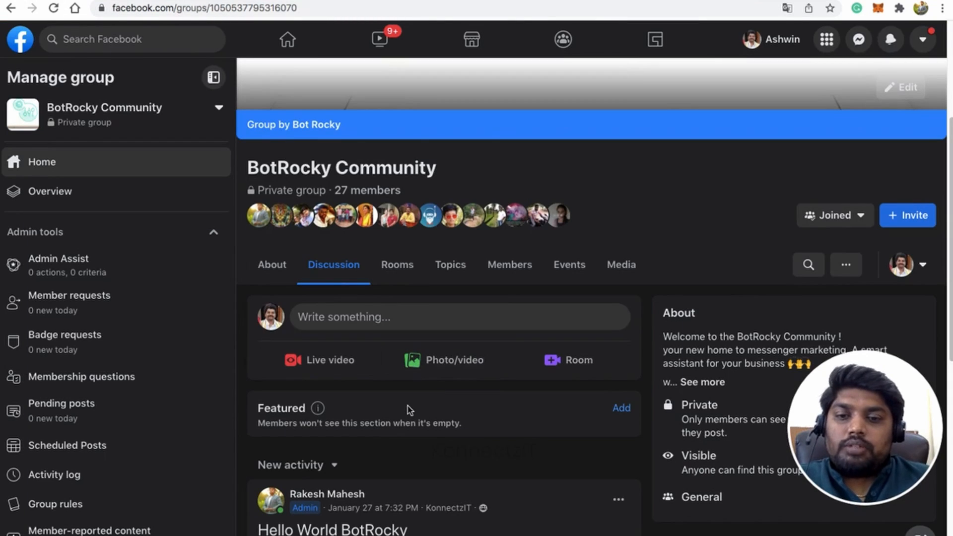
scroll(416, 401, down, 4)
scroll(416, 401, up, 5)
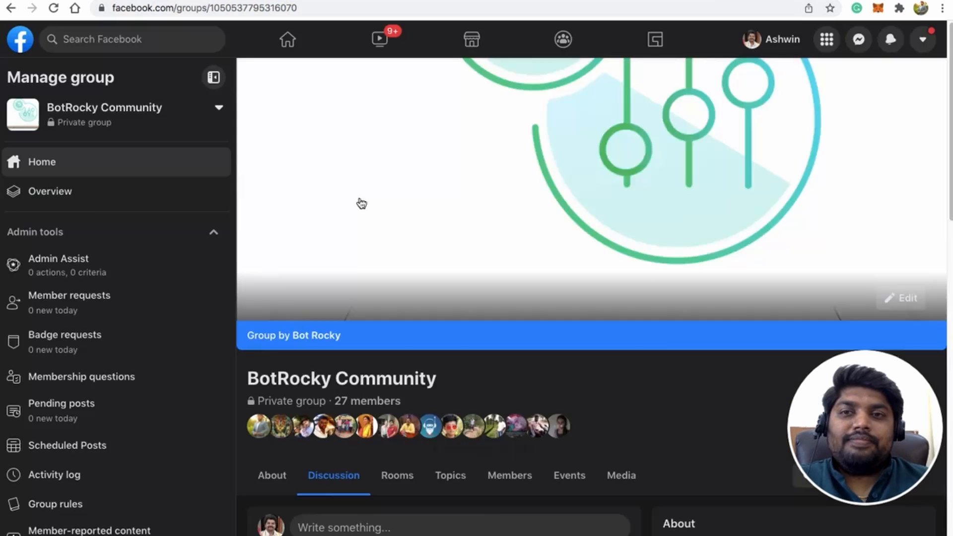
scroll(360, 202, down, 3)
scroll(446, 269, down, 8)
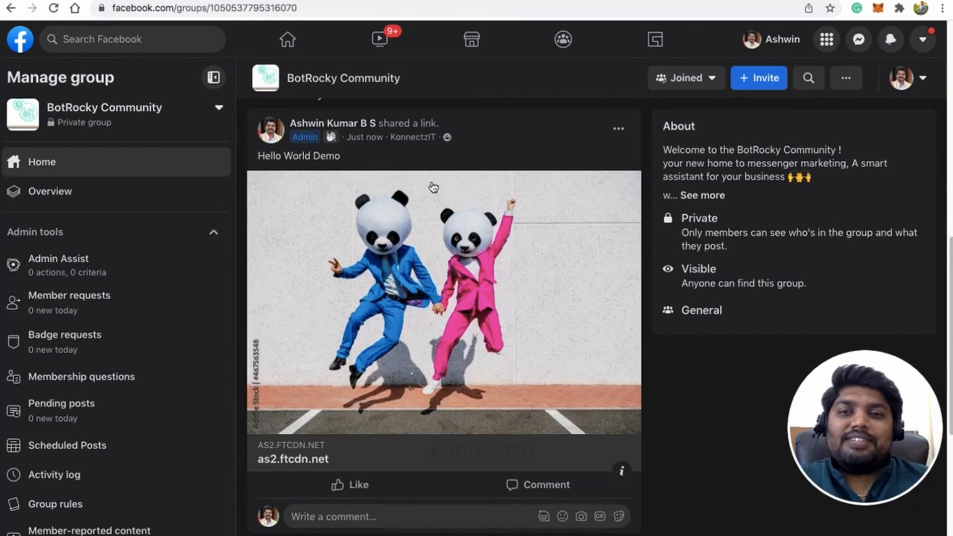
Check the message text and image of the "Hello World Demo" post in the BotRocky Community feed
drag(256, 155, 337, 157)
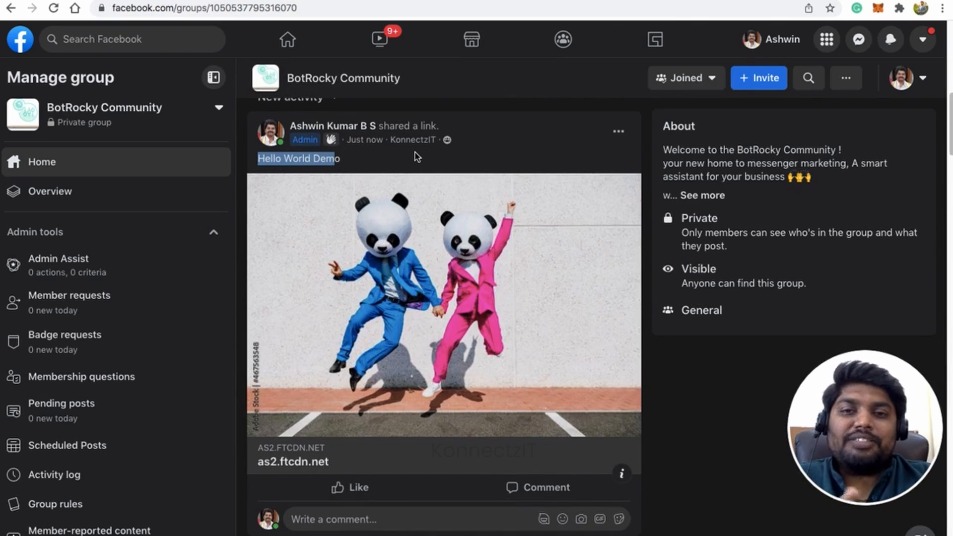
double_click(327, 160)
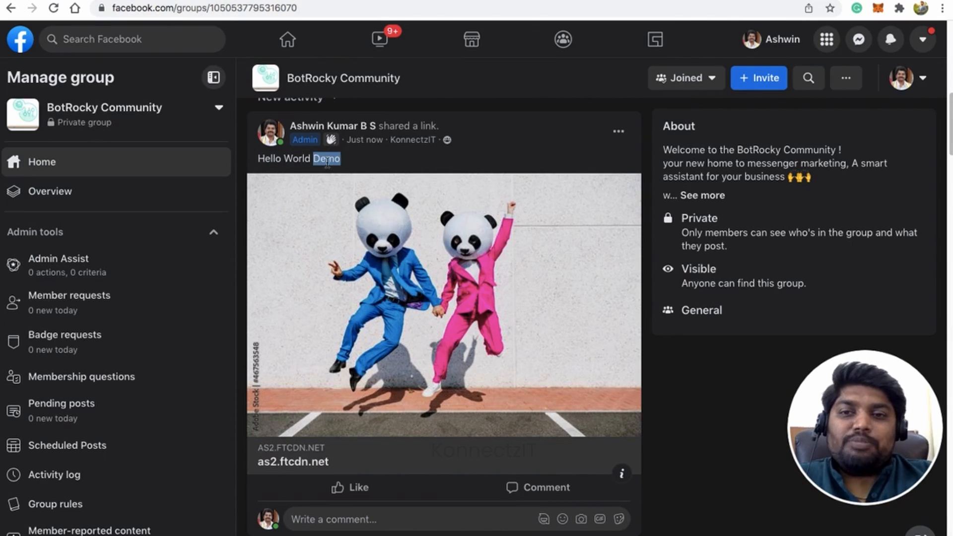
click(421, 162)
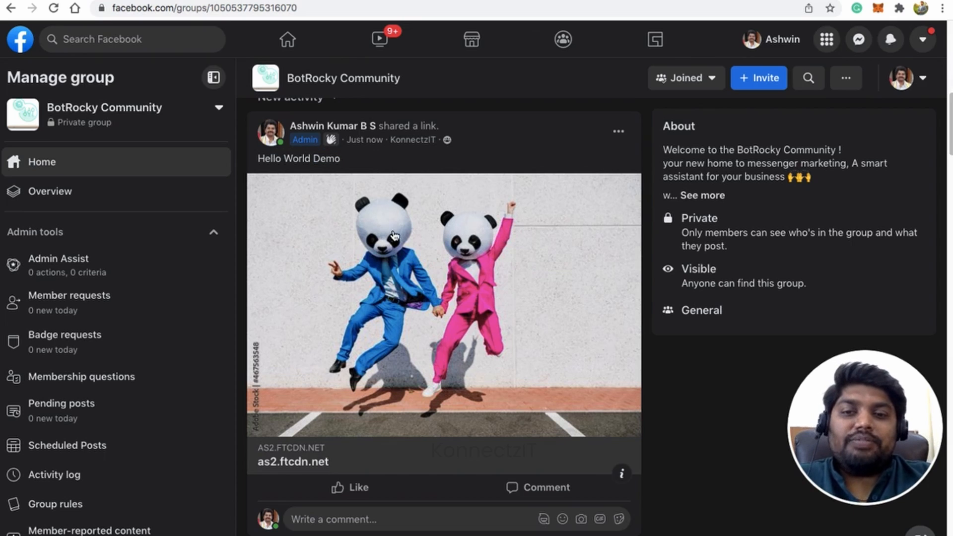
scroll(394, 234, up, 10)
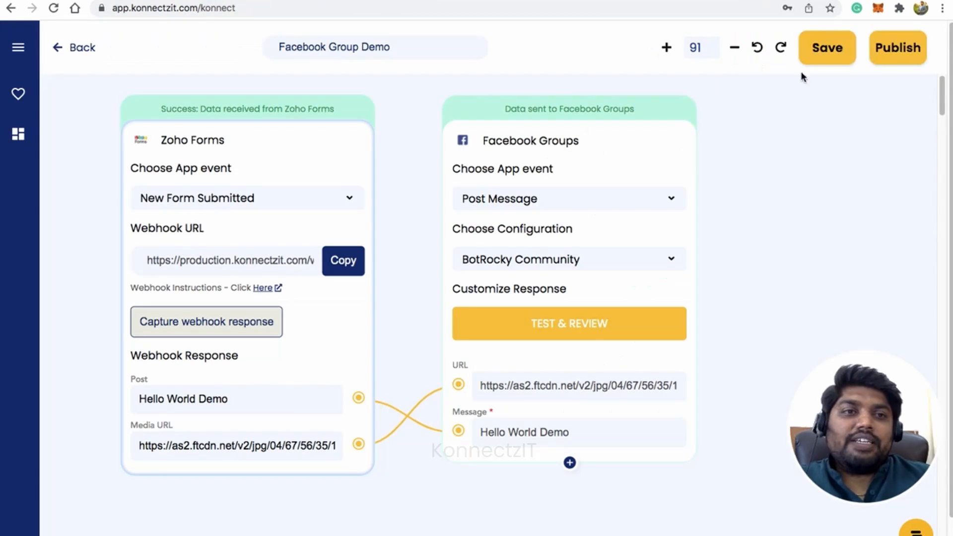
Publish the Facebook Group Demo workflow in KonnectzIT and start another response in the Zoho form
click(897, 47)
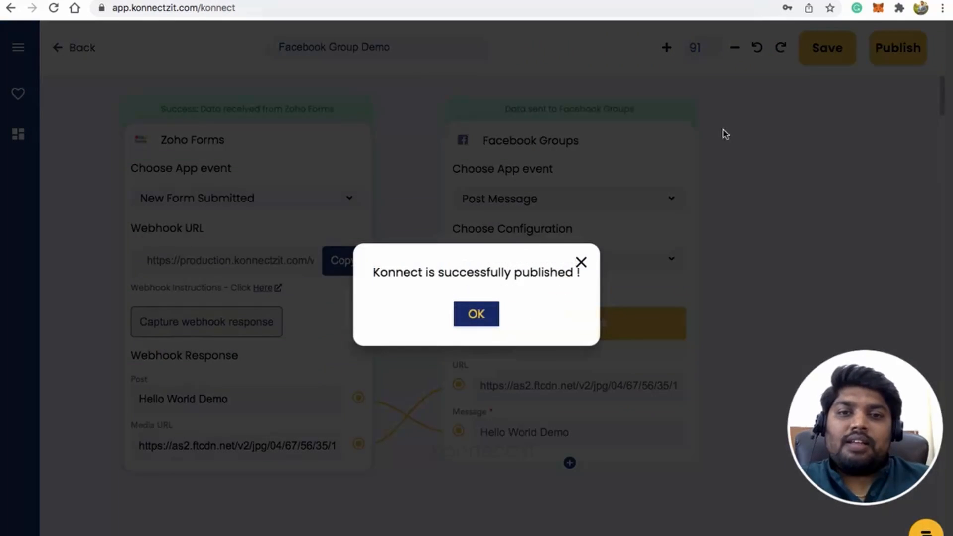
click(479, 313)
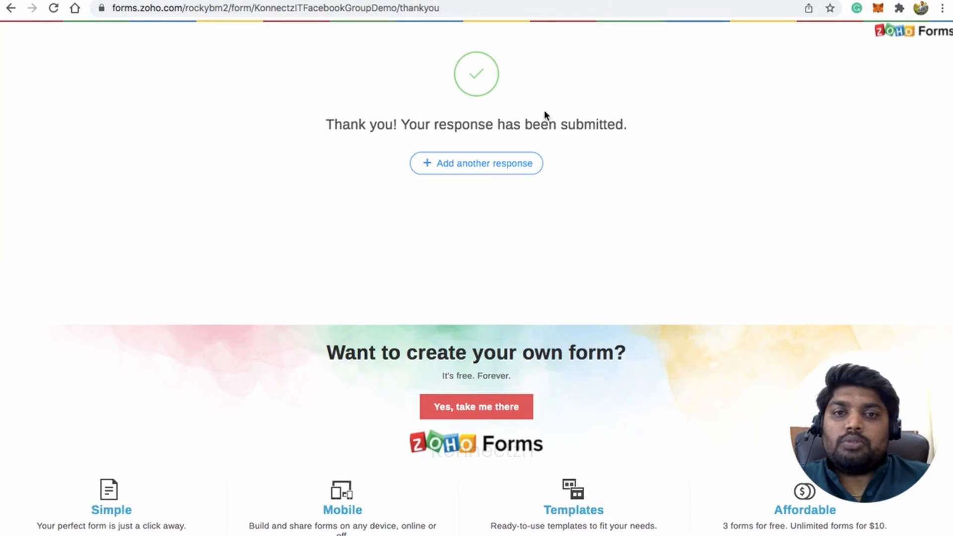
click(482, 168)
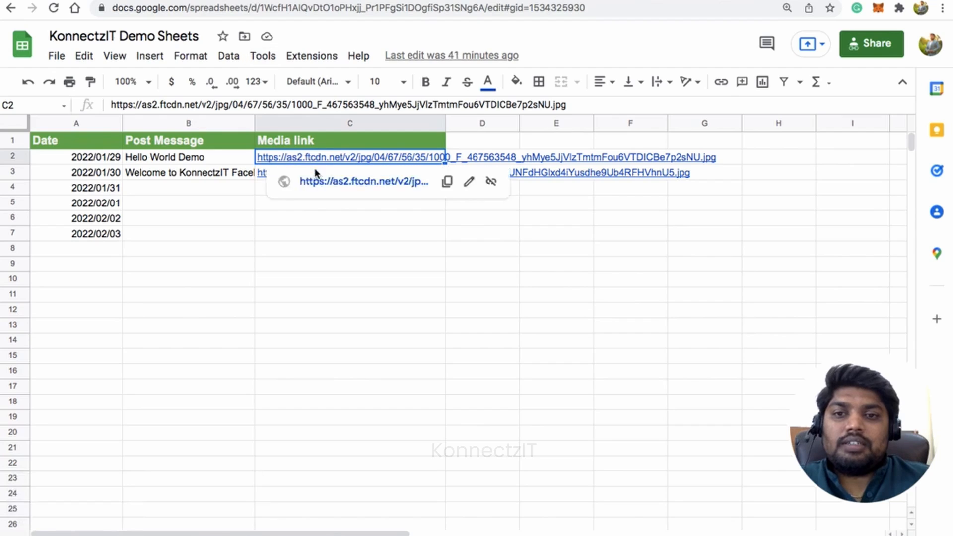
Open the media link in C2 of KonnectzIT Demo Sheets to view its image, and return to the sheet
click(343, 180)
click(359, 9)
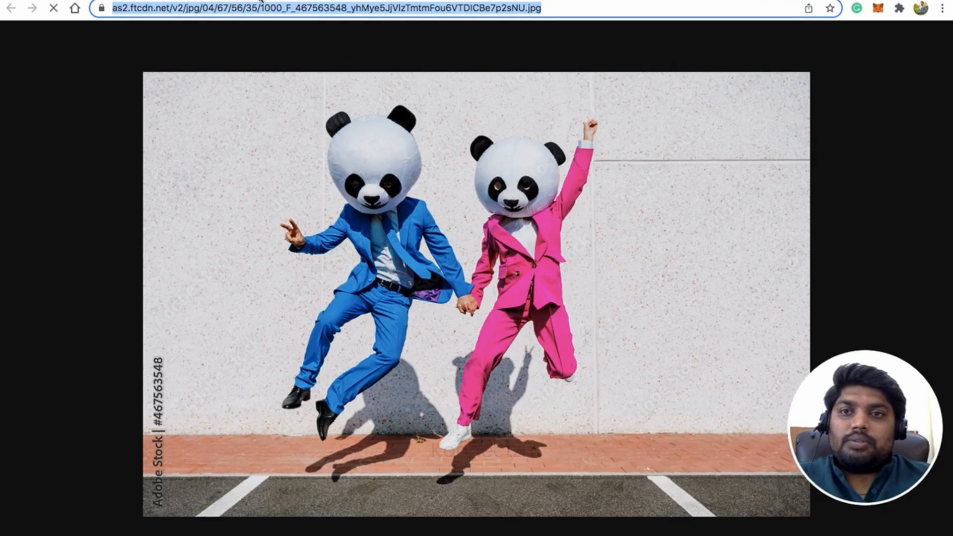
click(261, 1)
Copy the media link from C3 of the sheet into the Zoho form's Post Media URL field
click(401, 174)
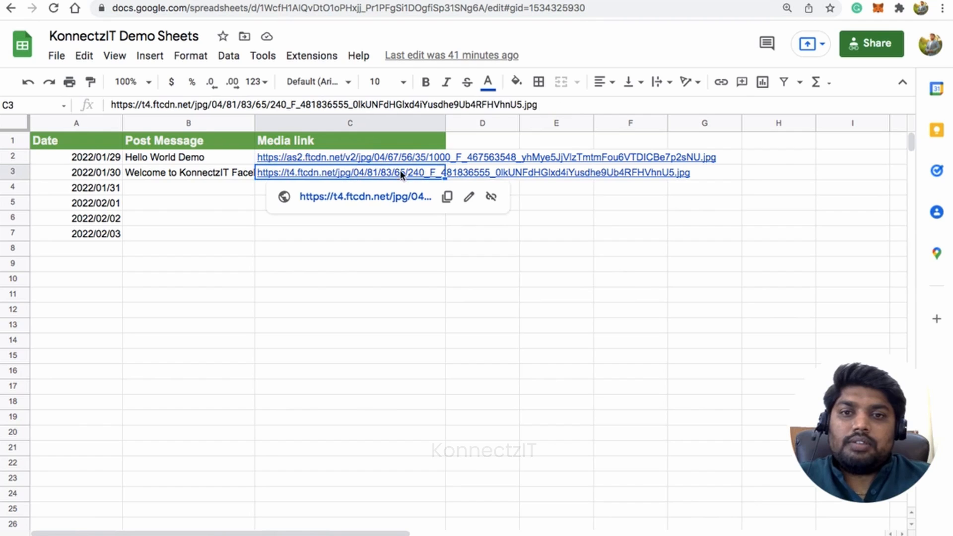
click(447, 196)
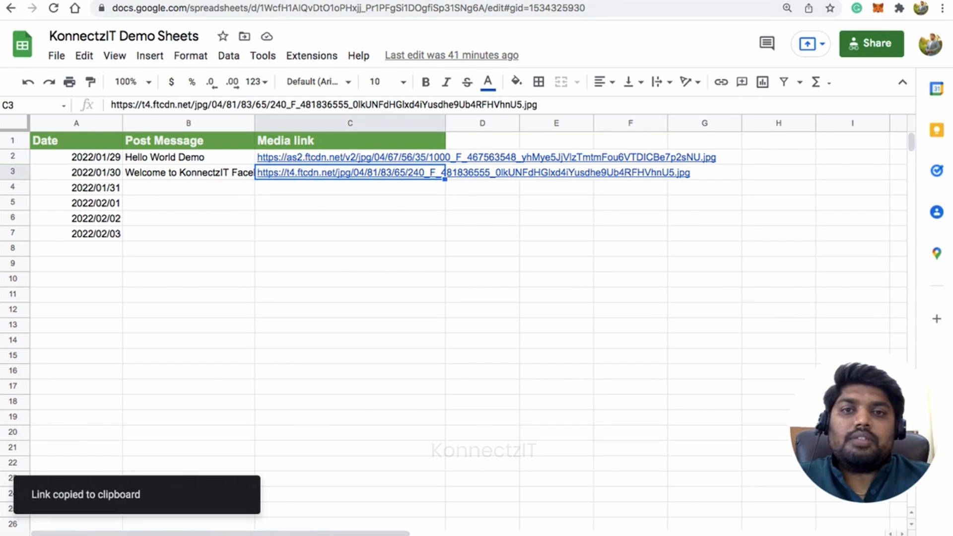
key(ctrl+Tab)
click(310, 213)
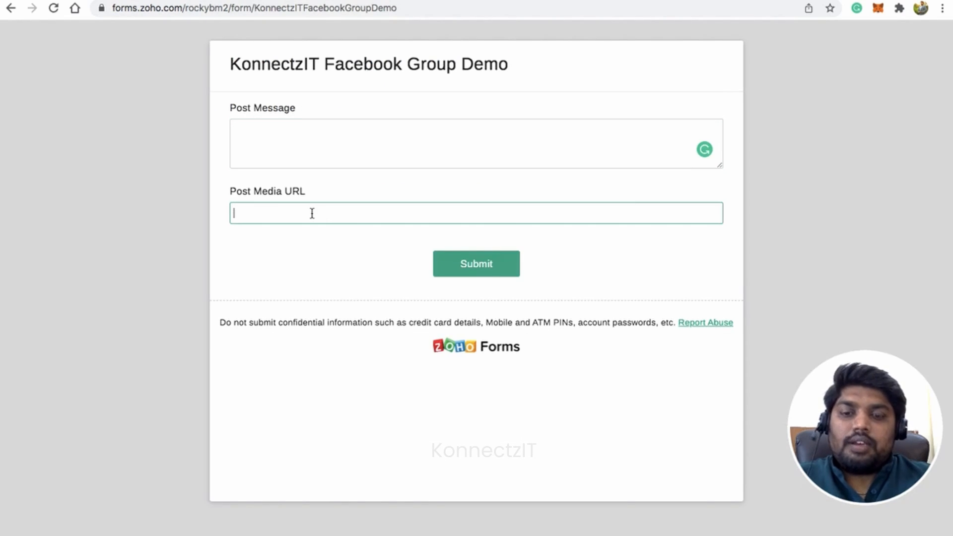
key(super+v)
Copy "Welcome to KonnectzIT Facebook Group Demo" from B3 of the sheet into the form's Post Message field and submit the response
click(329, 128)
key(ctrl+shift+Tab)
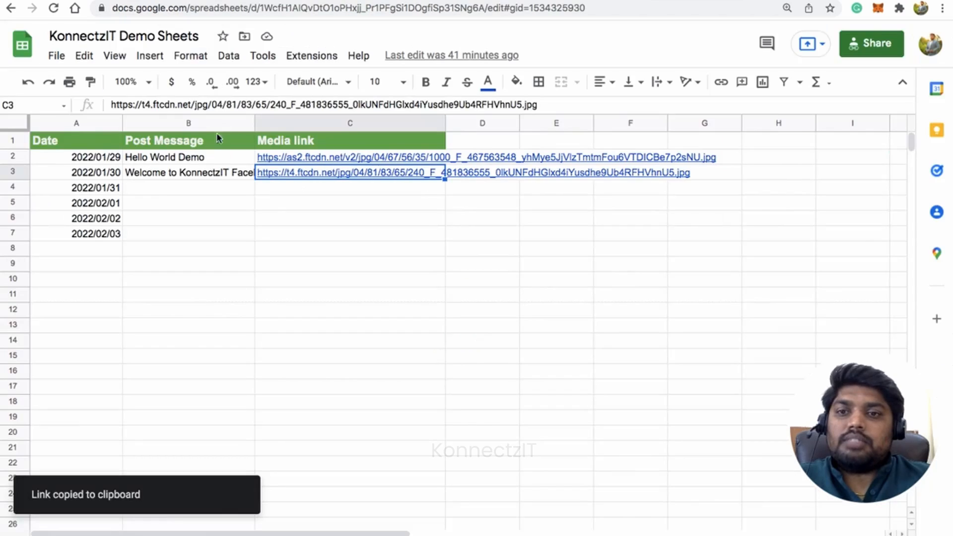
click(203, 172)
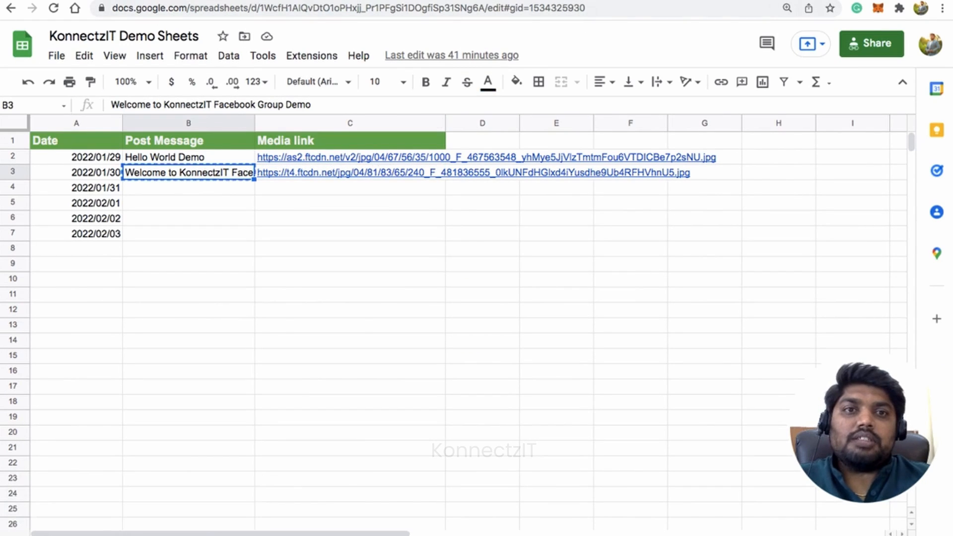
key(ctrl+Tab)
key(super+v)
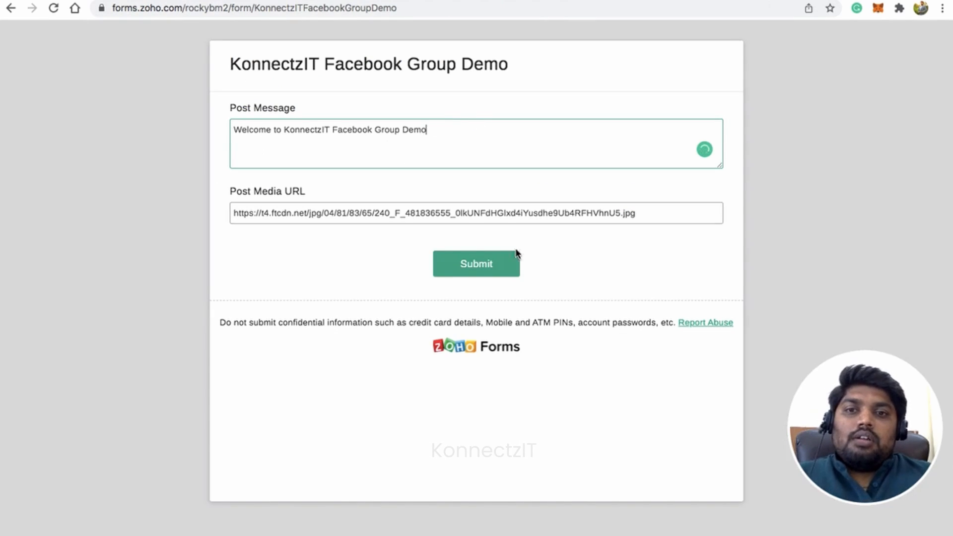
click(487, 265)
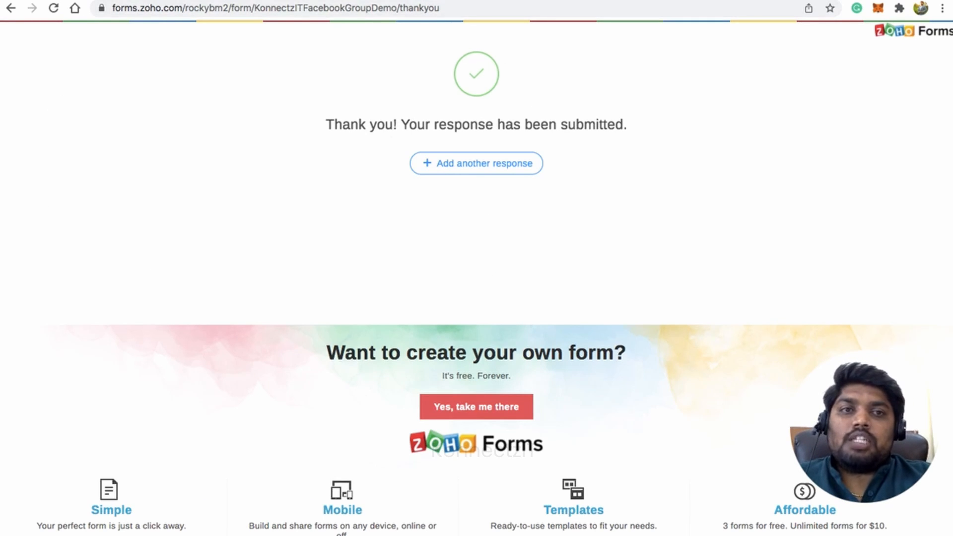
Switch to the KonnectzIT workflow list, expand Facebook Group Demo, and review its trigger and action description
click(395, 1)
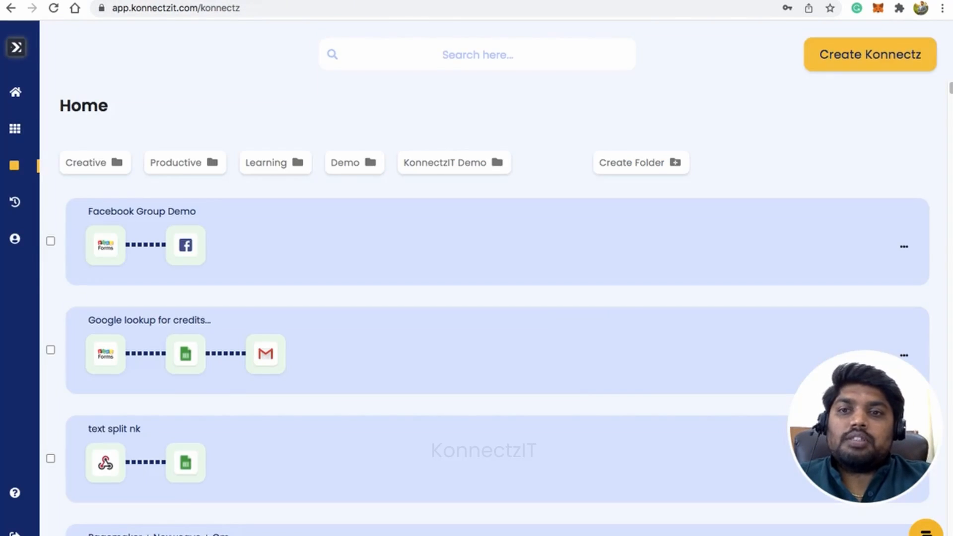
click(249, 256)
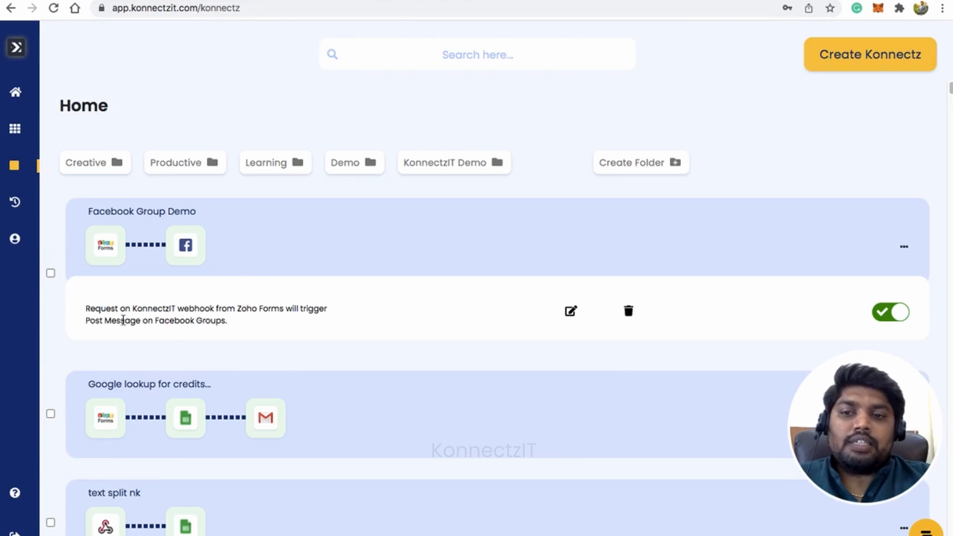
double_click(123, 321)
triple_click(123, 321)
click(213, 318)
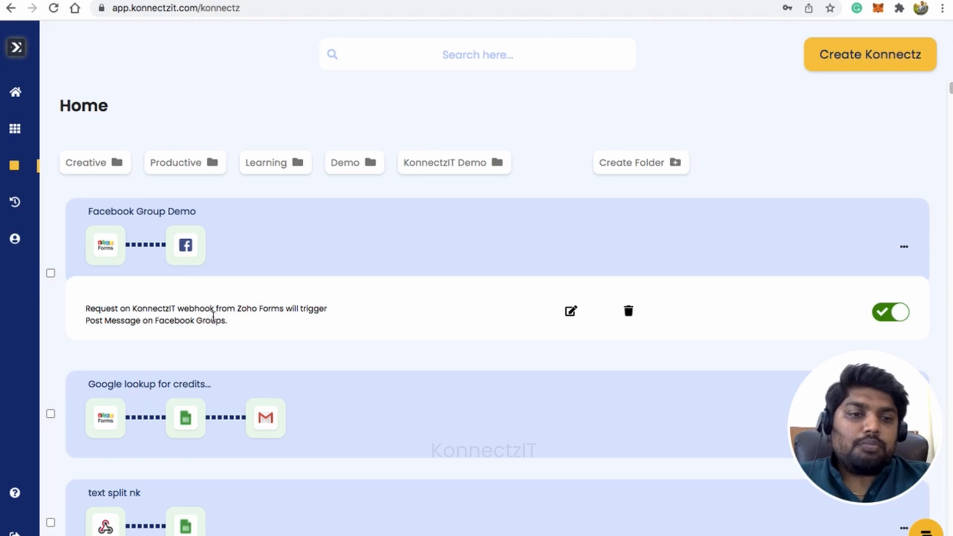
Reload the BotRocky Community page on Facebook, check the feed for the "Welcome to KonnectzIT Facebook Group Demo" post, and return to KonnectzIT
click(308, 1)
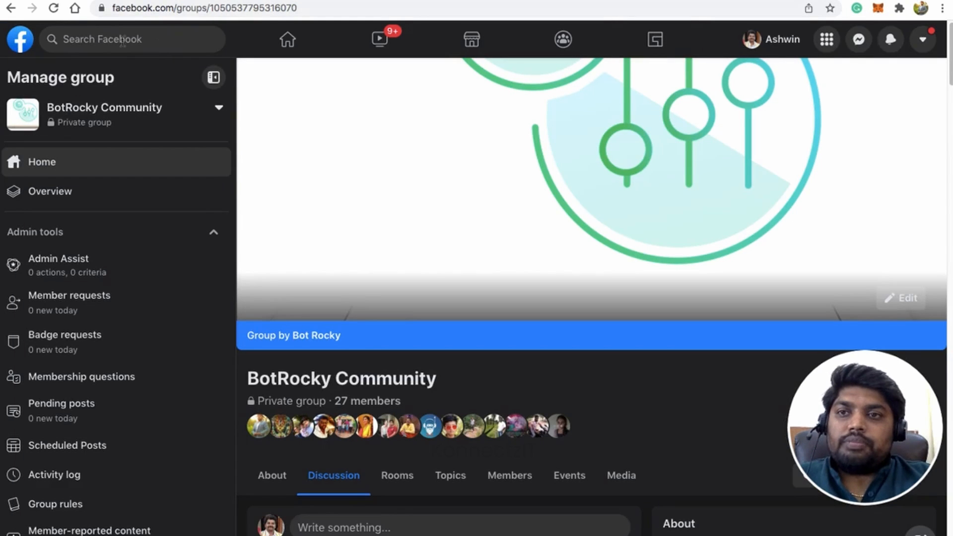
click(54, 8)
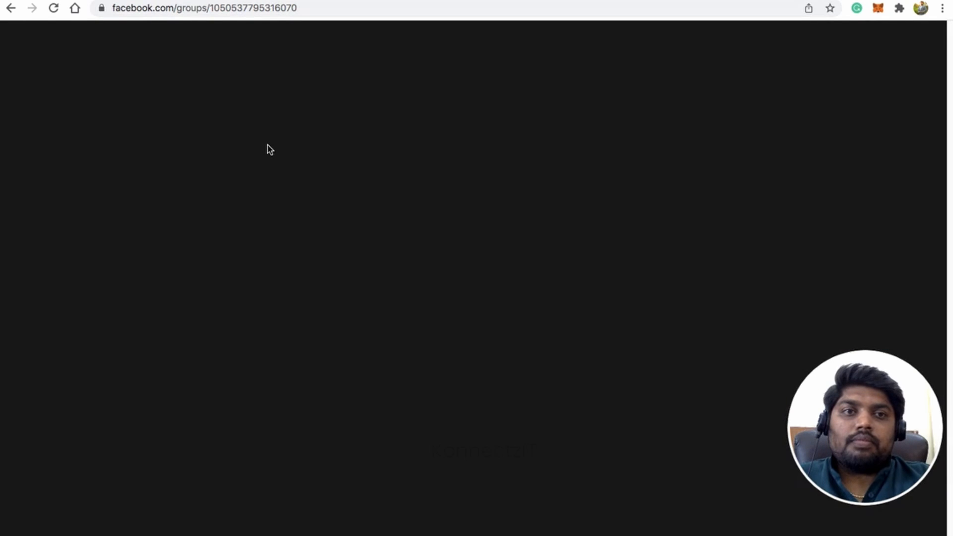
scroll(269, 150, down, 10)
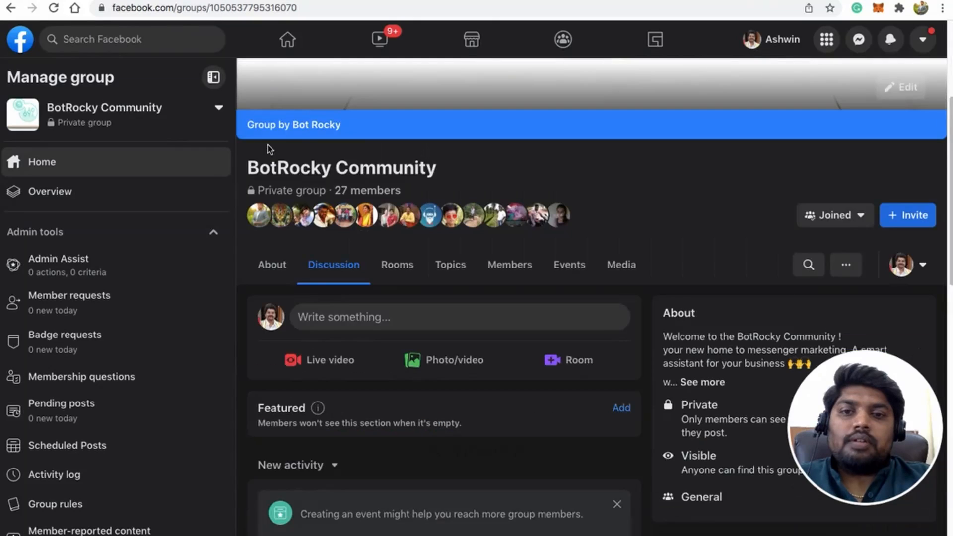
scroll(265, 130, down, 2)
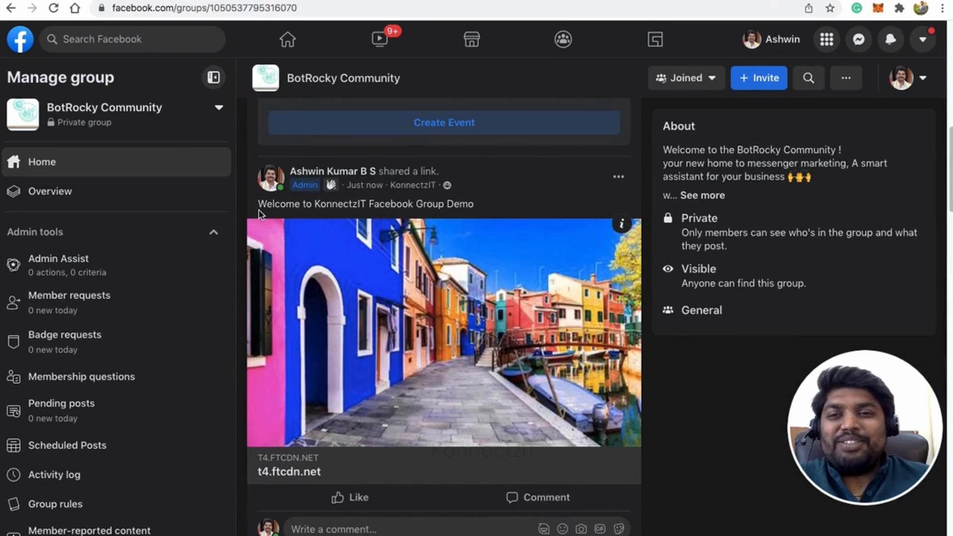
drag(258, 205, 481, 207)
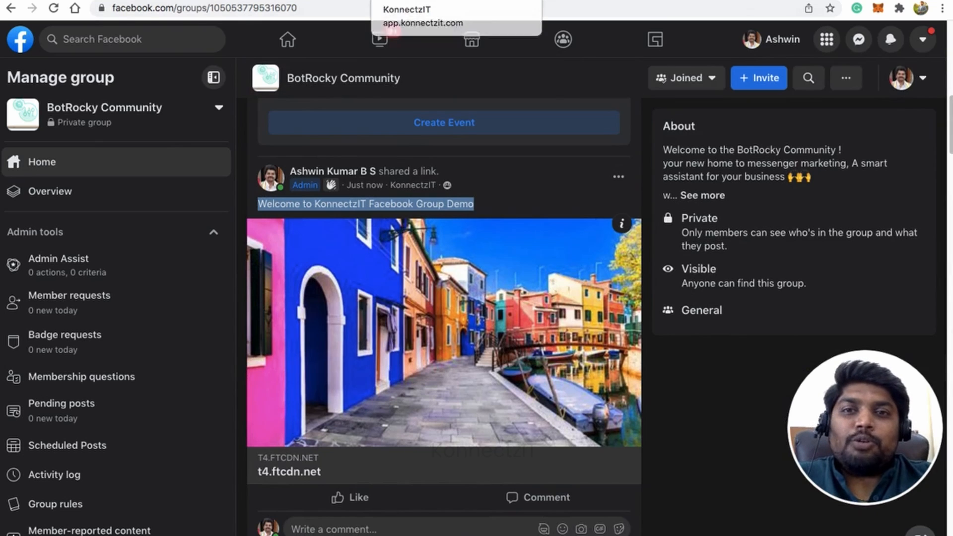
click(447, 0)
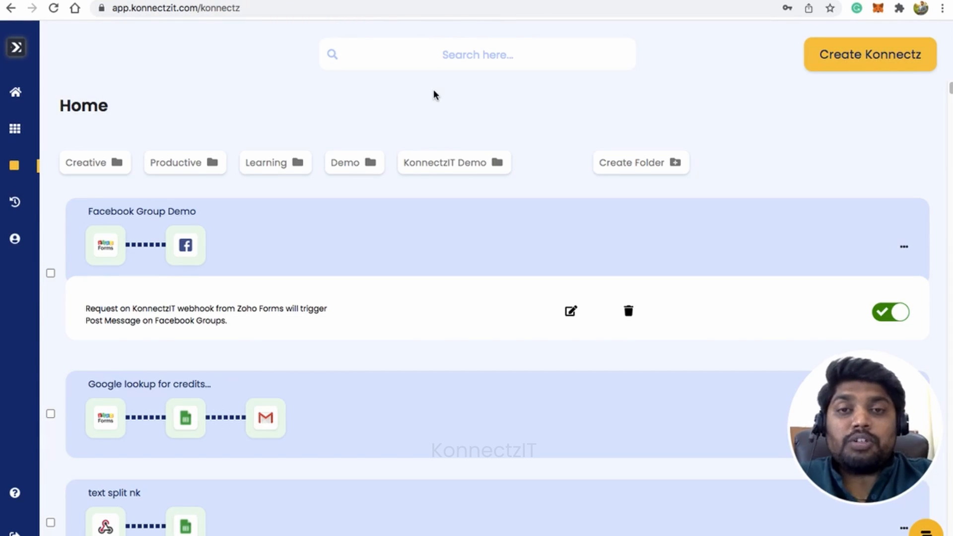